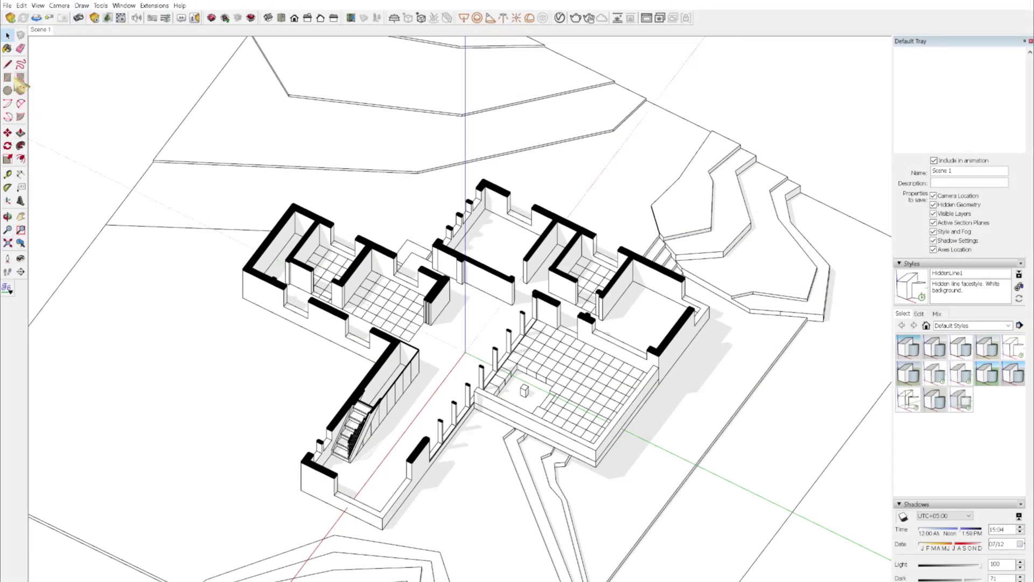
# Draw a small rectangle on the open ground beside the house.
pyautogui.click(7, 77)
pyautogui.click(224, 396)
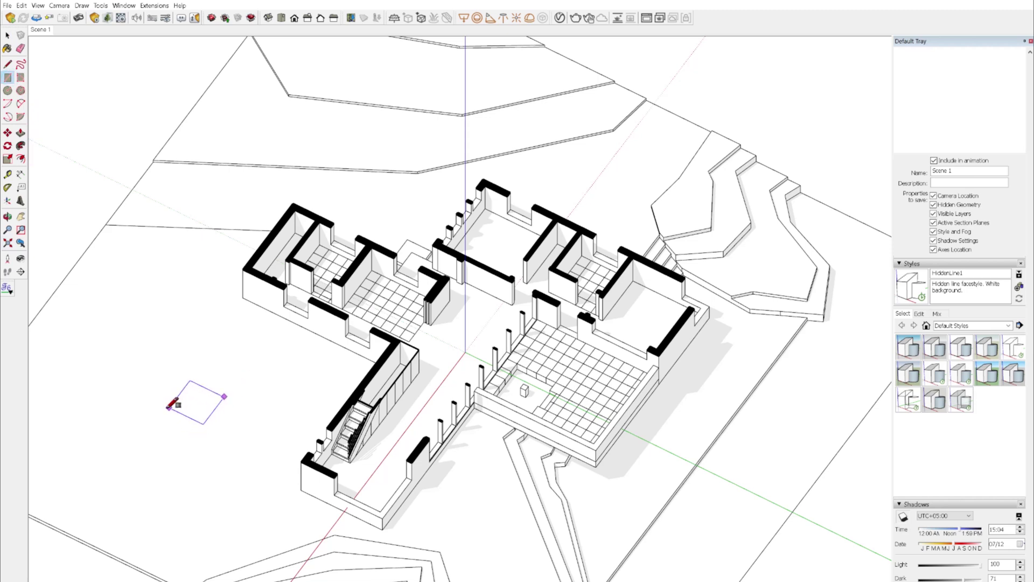
pyautogui.click(163, 410)
pyautogui.click(8, 35)
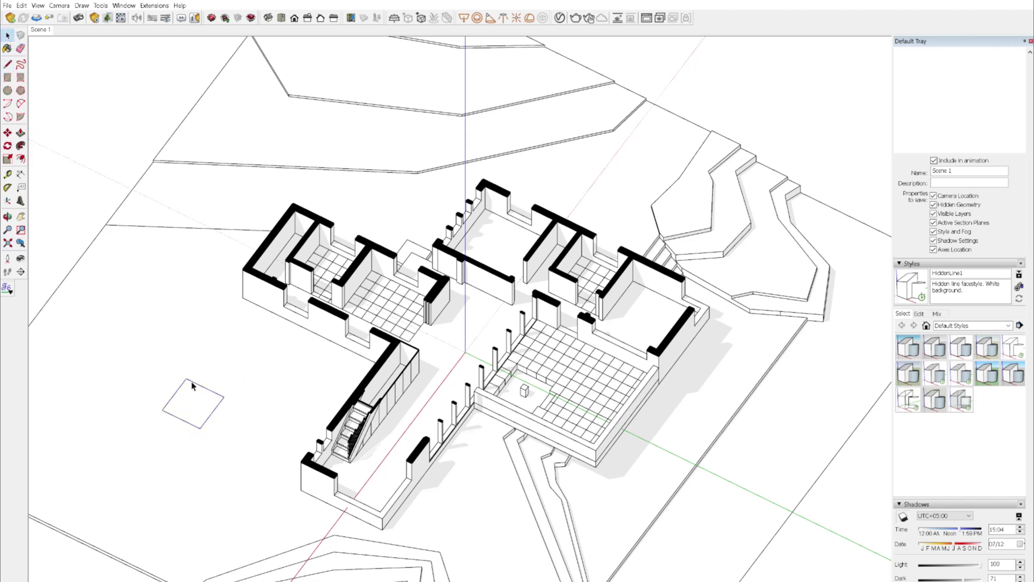
# Make the rectangle a group and extrude its face with Push/Pull into a shallow box.
pyautogui.click(178, 410)
pyautogui.rightClick(185, 408)
pyautogui.click(243, 458)
pyautogui.click(20, 132)
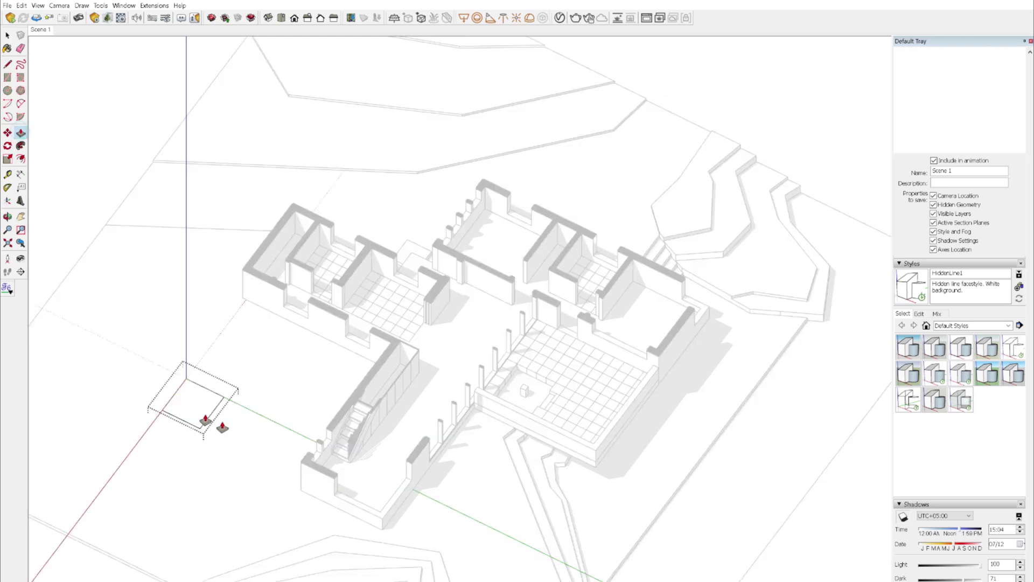
pyautogui.click(198, 412)
pyautogui.click(183, 397)
pyautogui.click(7, 35)
pyautogui.click(129, 350)
# Tilt the box about its lower corner with the Rotate tool.
pyautogui.click(178, 394)
pyautogui.click(7, 145)
pyautogui.click(188, 372)
pyautogui.click(187, 371)
pyautogui.moveTo(186, 387); pyautogui.dragTo(244, 526)
pyautogui.scroll(5, 246, 525)
pyautogui.moveTo(356, 477); pyautogui.dragTo(379, 492)
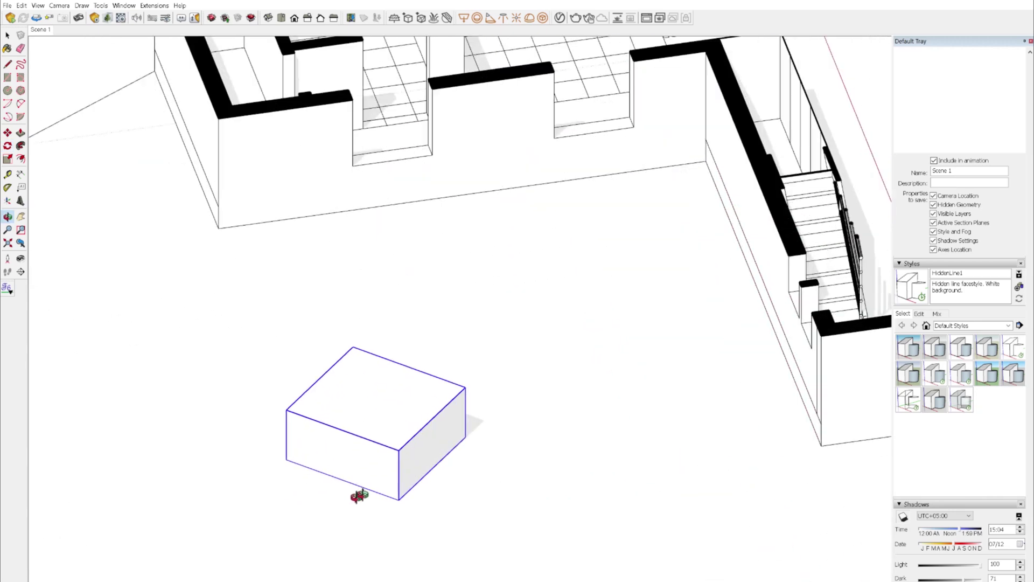
pyautogui.click(397, 500)
pyautogui.click(342, 480)
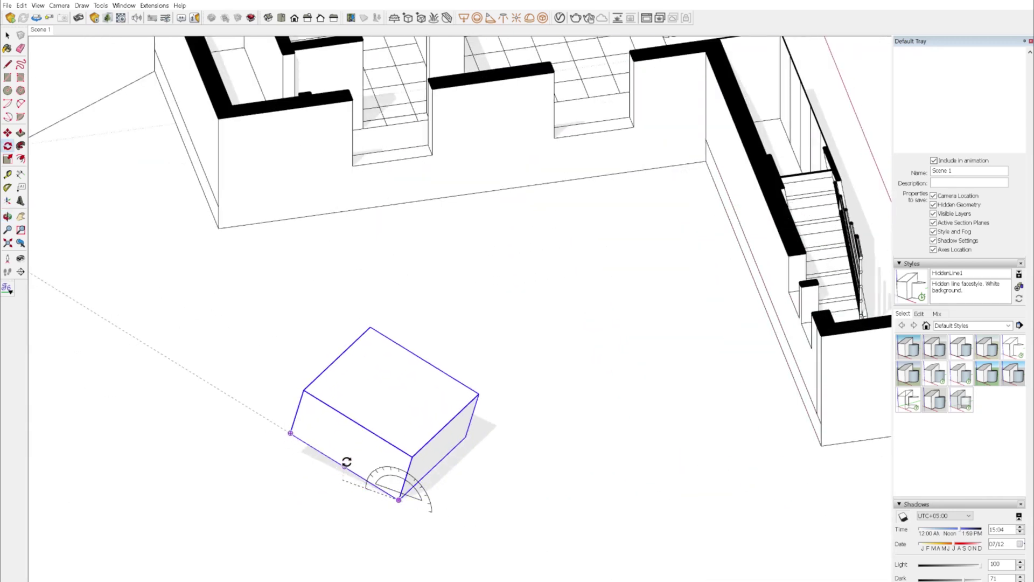
pyautogui.click(347, 461)
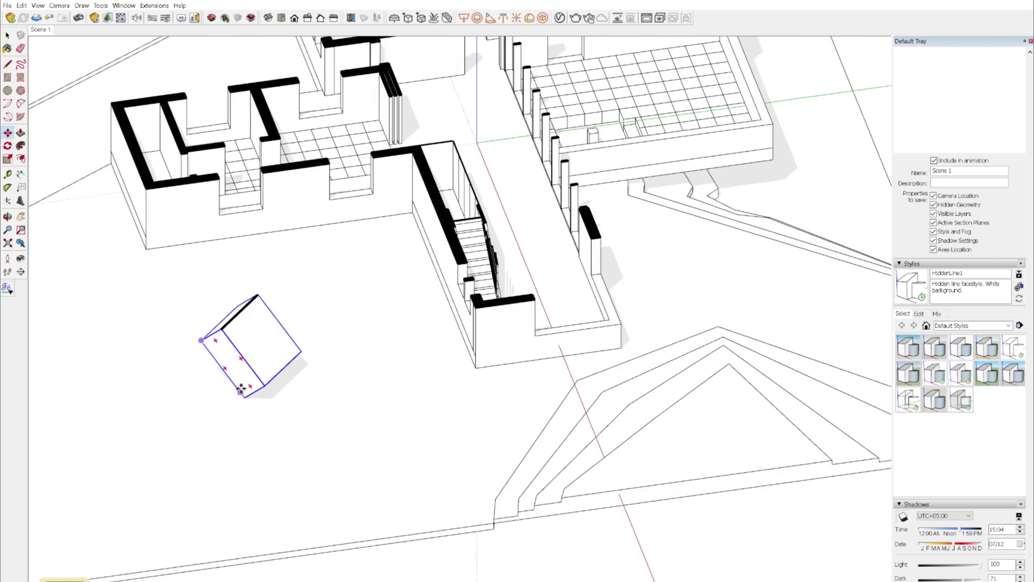
# Move the tilted box onto the open ground in front of the house, near the terrace.
pyautogui.click(240, 387)
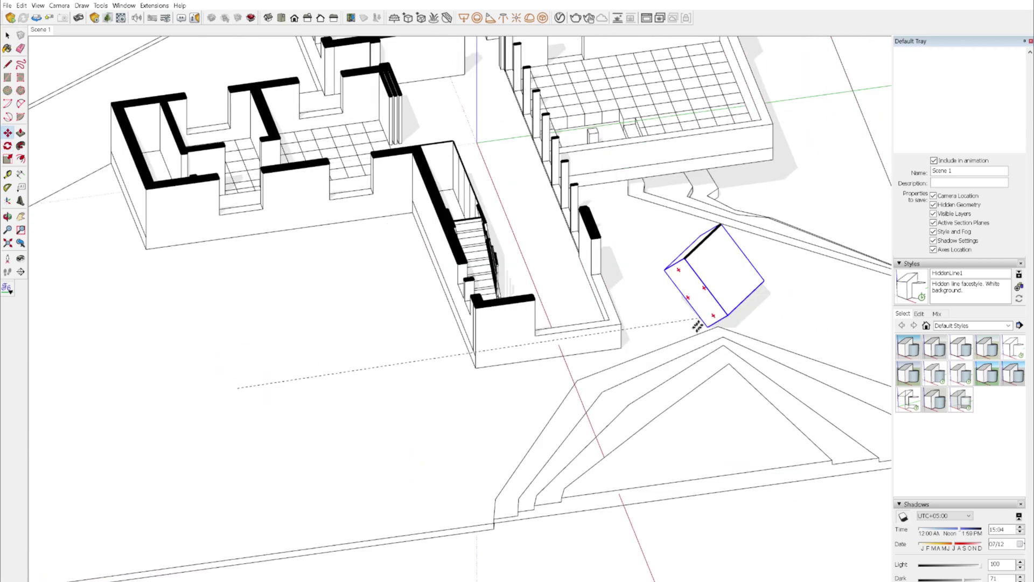
pyautogui.click(754, 303)
pyautogui.moveTo(485, 334); pyautogui.dragTo(303, 374)
# Open the box group for editing and align the view to its tilted top face.
pyautogui.press('space')
pyautogui.rightClick(523, 392)
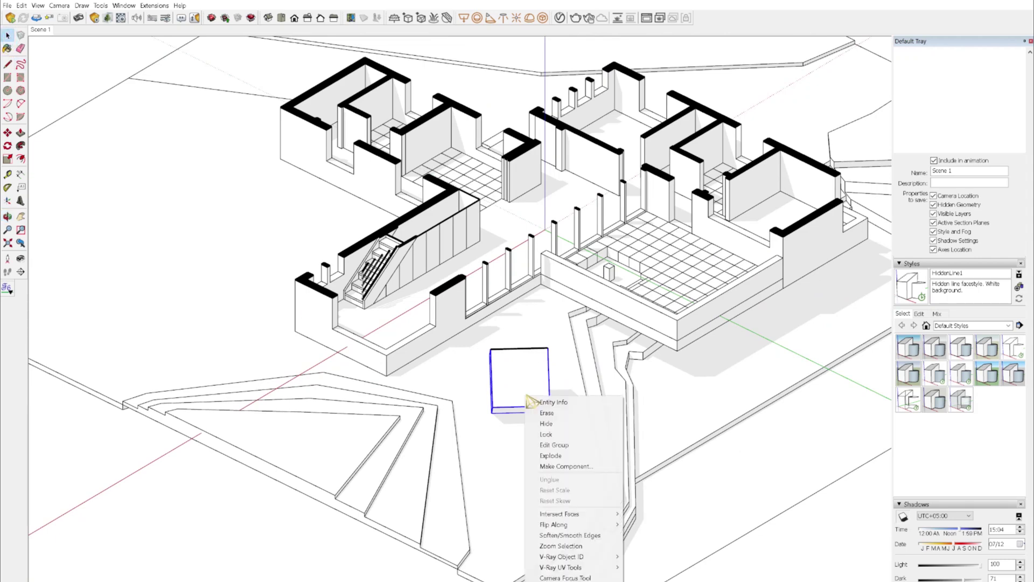
pyautogui.click(544, 437)
pyautogui.rightClick(524, 388)
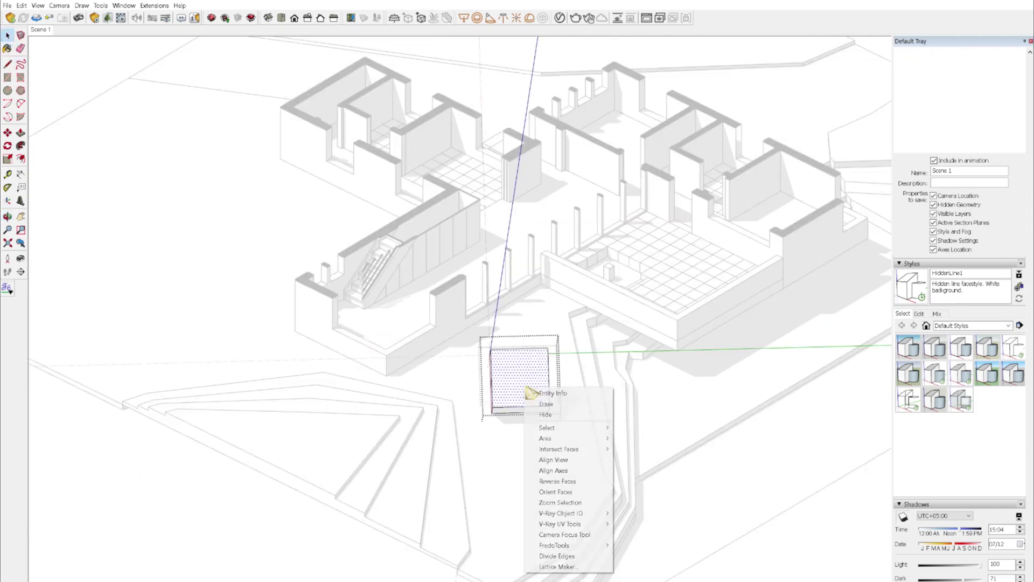
pyautogui.click(554, 470)
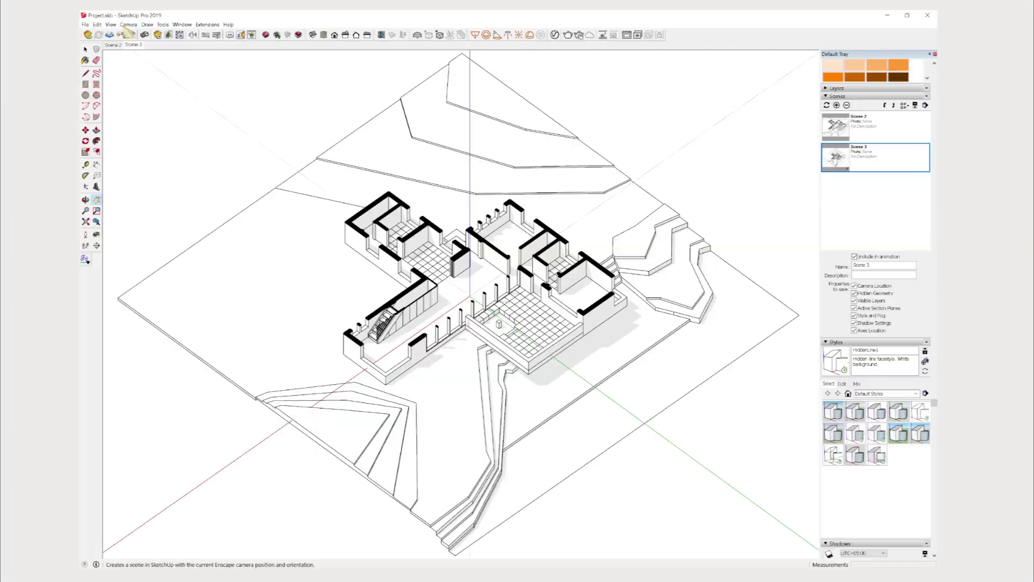
# Compare the model in perspective and in parallel projection, finishing with parallel projection.
pyautogui.click(128, 25)
pyautogui.click(125, 63)
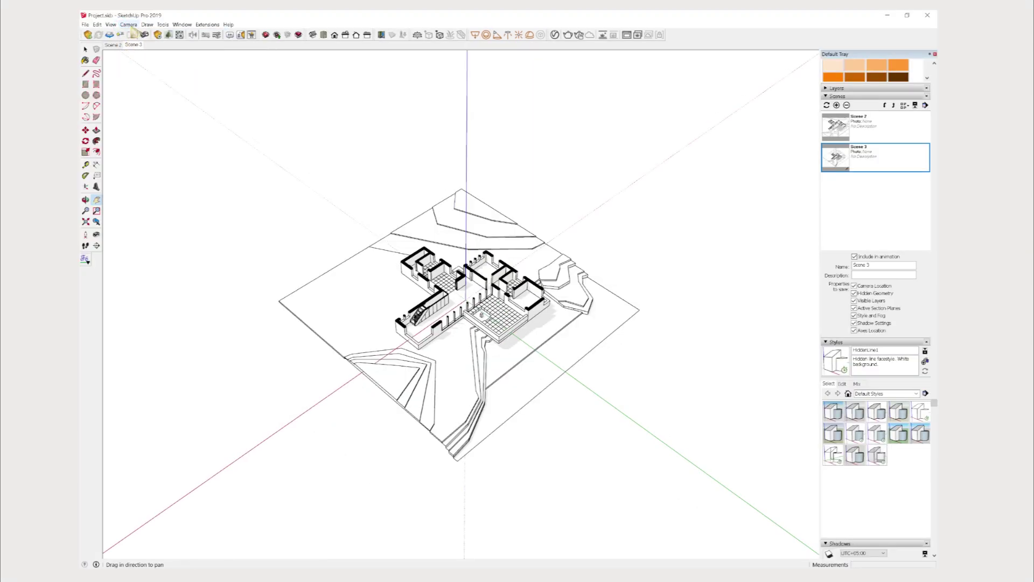
pyautogui.click(130, 25)
pyautogui.click(137, 63)
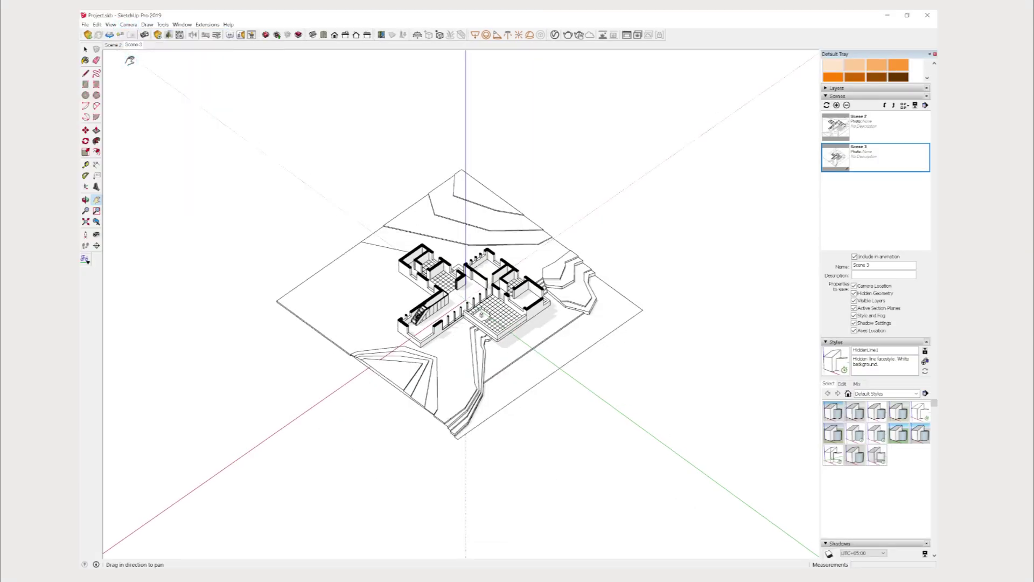
pyautogui.moveTo(462, 261); pyautogui.dragTo(416, 95)
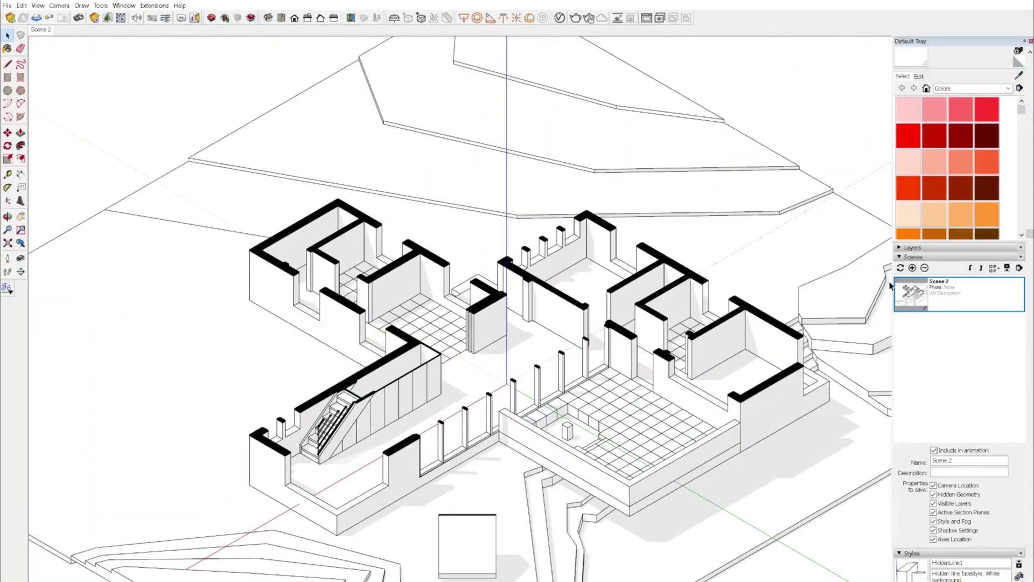
# Compare the aligned view saved in Scene 2 with the standard isometric view, ending on Scene 2.
pyautogui.doubleClick(963, 298)
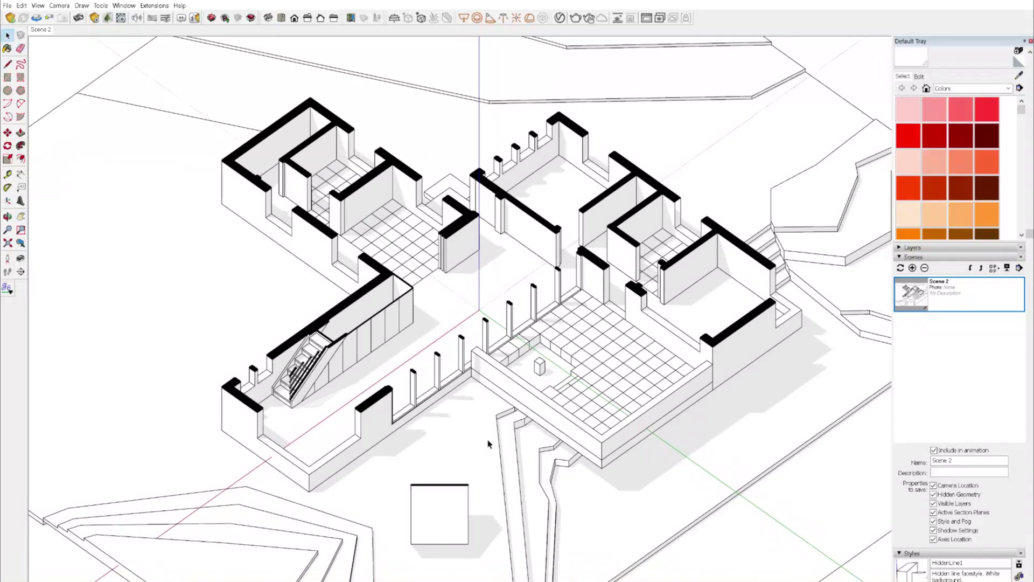
pyautogui.click(268, 18)
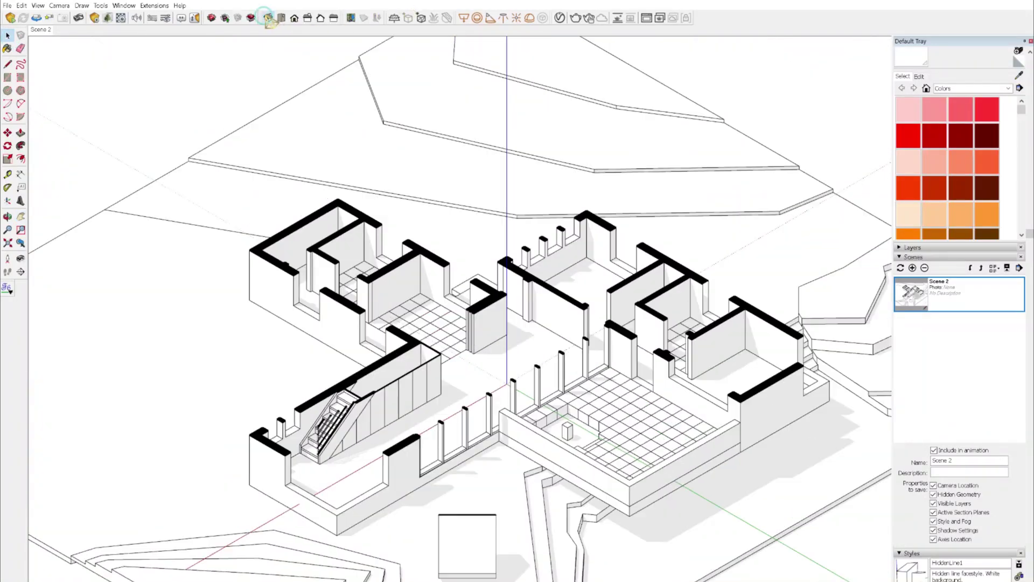
pyautogui.doubleClick(963, 299)
# Export the whole-site view of Scene 3 as a 2D graphic.
pyautogui.press('z')
pyautogui.moveTo(396, 334); pyautogui.dragTo(467, 448)
pyautogui.click(7, 5)
pyautogui.moveTo(46, 163)
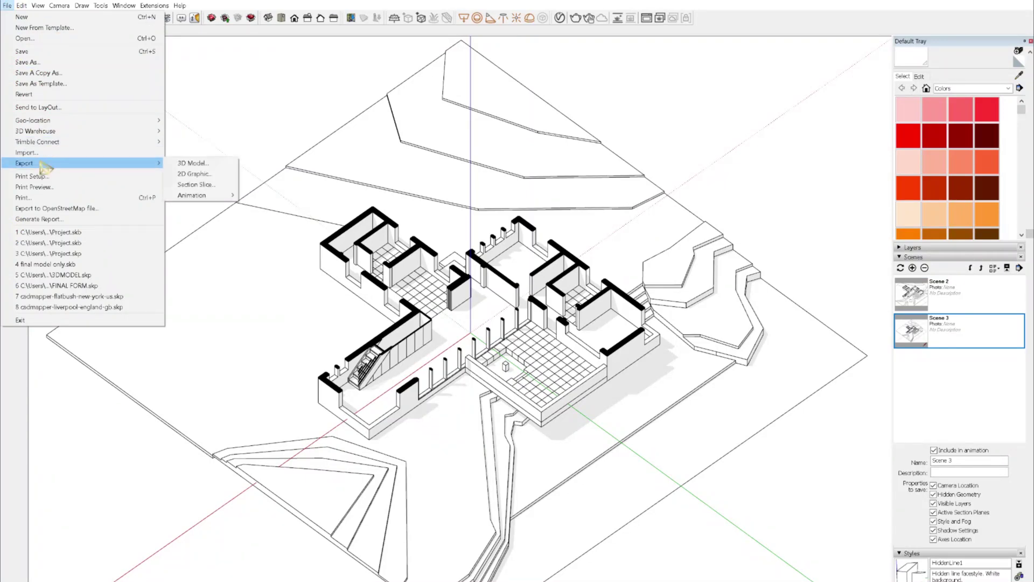
pyautogui.click(192, 174)
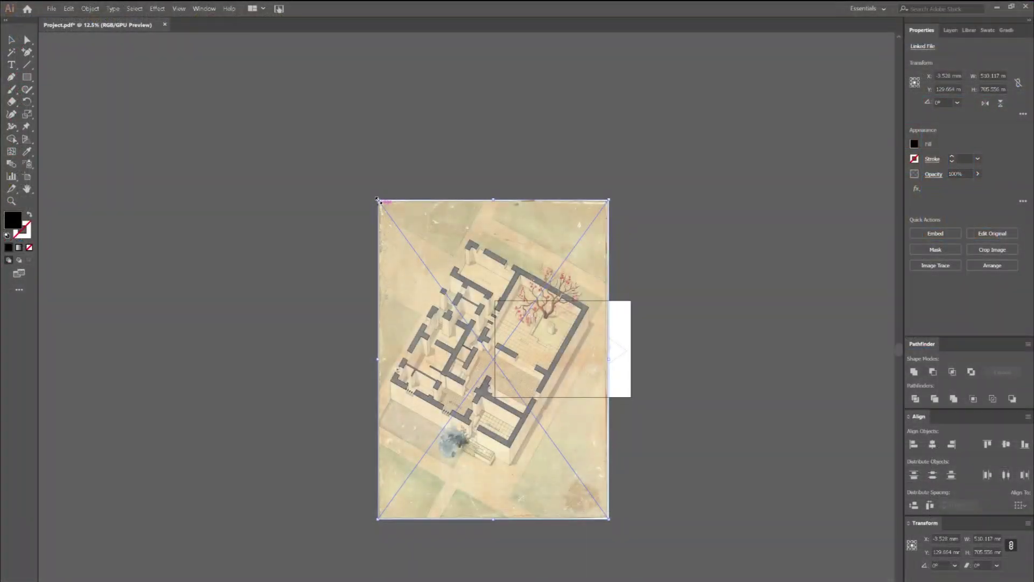
# Switch to Illustrator, scale down the placed reference painting, and position it beside the exported line drawing.
pyautogui.moveTo(609, 517)
pyautogui.mouseDown()
pyautogui.moveTo(537, 359)
pyautogui.moveTo(561, 465)
pyautogui.moveTo(577, 474)
pyautogui.mouseUp()
pyautogui.moveTo(493, 359); pyautogui.dragTo(495, 351)
pyautogui.click(545, 403)
pyautogui.scroll(7, 565, 338)
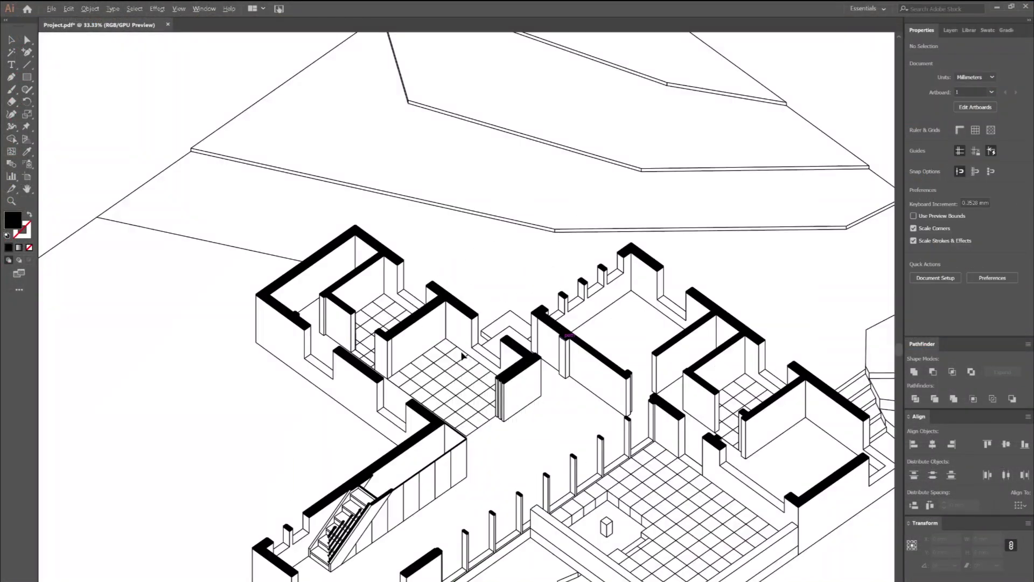
pyautogui.scroll(-2, 463, 329)
pyautogui.moveTo(153, 388); pyautogui.dragTo(238, 355)
pyautogui.moveTo(188, 533); pyautogui.dragTo(359, 416)
pyautogui.scroll(2, 393, 301)
# Recolour the black fills of the cut walls with the grey sampled from the reference painting using the Eyedropper.
pyautogui.click(474, 328)
pyautogui.press('i')
pyautogui.click(168, 107)
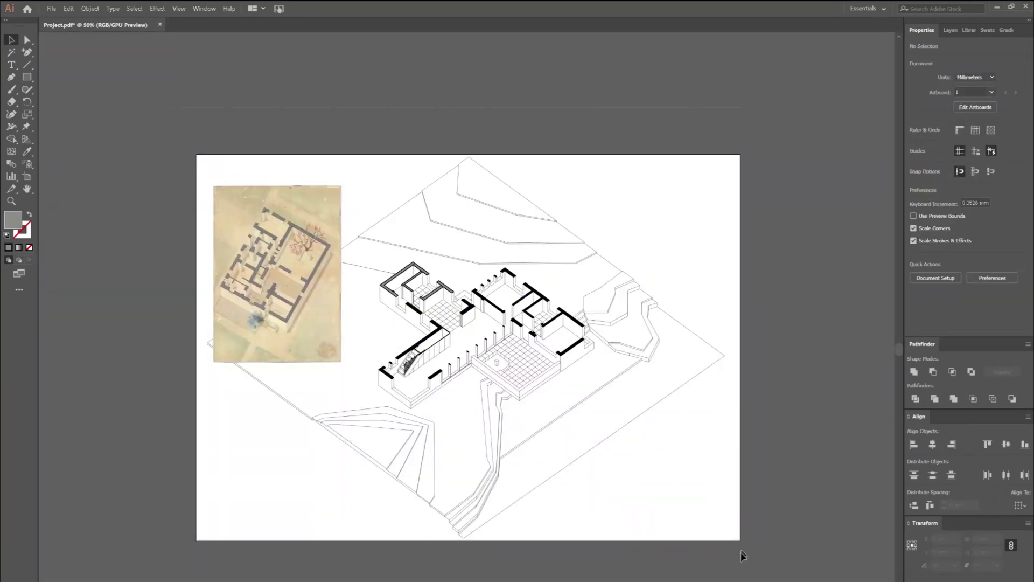
pyautogui.moveTo(168, 107); pyautogui.dragTo(741, 551)
pyautogui.scroll(3, 318, 282)
pyautogui.keyDown('shift'); pyautogui.click(381, 152); pyautogui.keyUp('shift')
pyautogui.press('i')
pyautogui.click(593, 236)
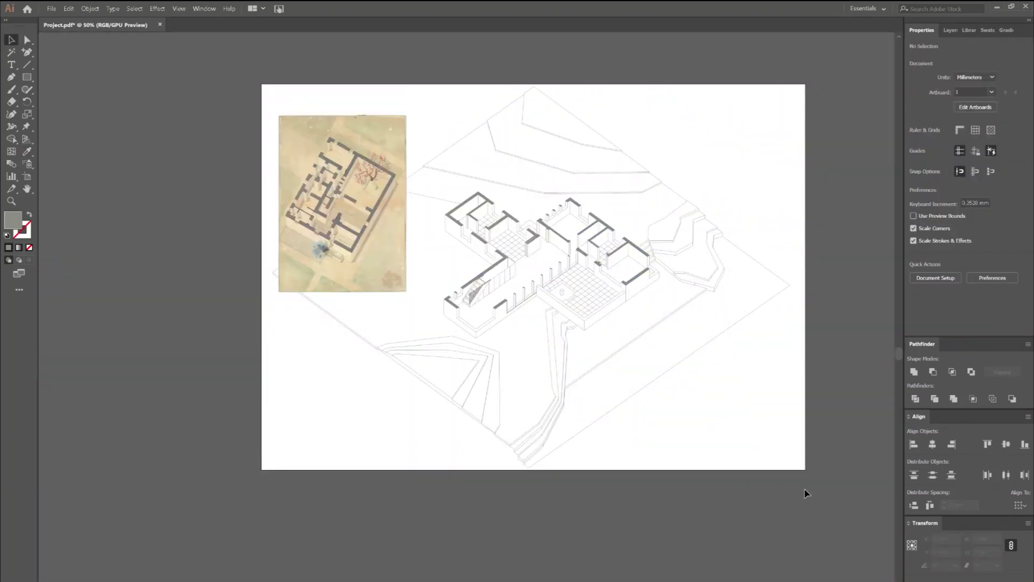
# Select all the linework and apply a black stroke with a 0.1 pt weight.
pyautogui.hotkey('ctrl', 'a')
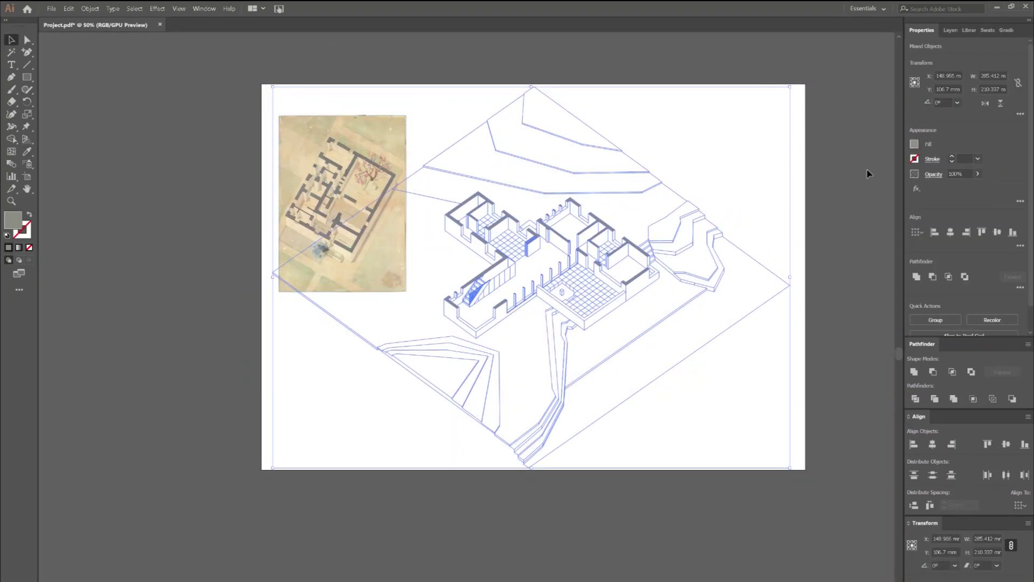
pyautogui.click(915, 159)
pyautogui.click(866, 179)
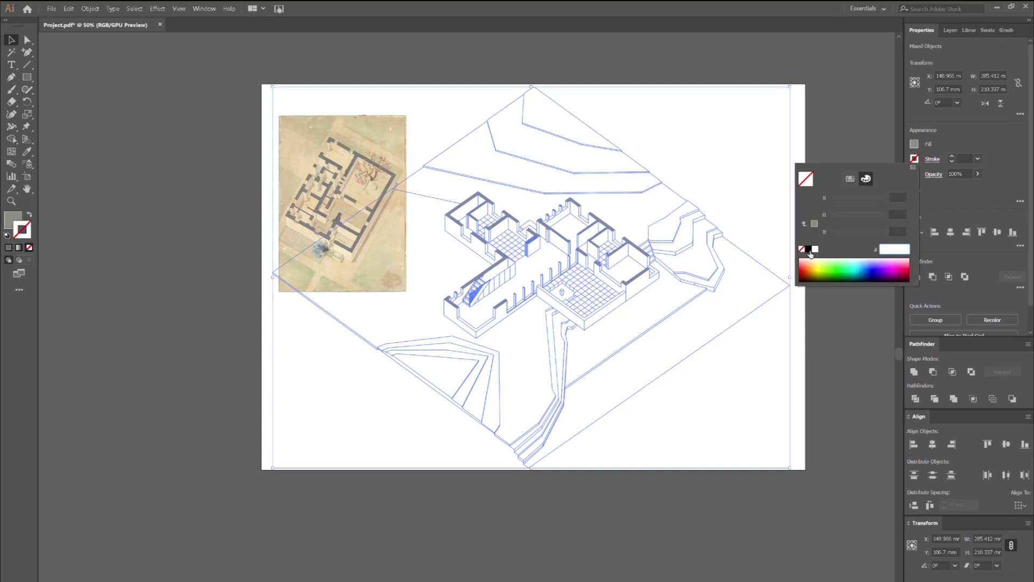
pyautogui.click(808, 249)
pyautogui.click(961, 160)
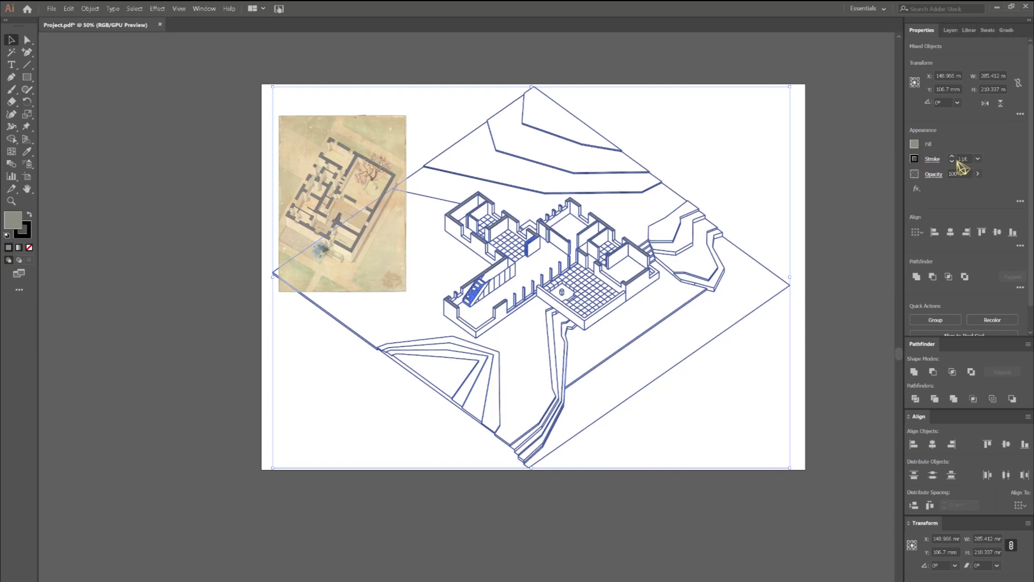
pyautogui.moveTo(962, 159); pyautogui.dragTo(967, 158)
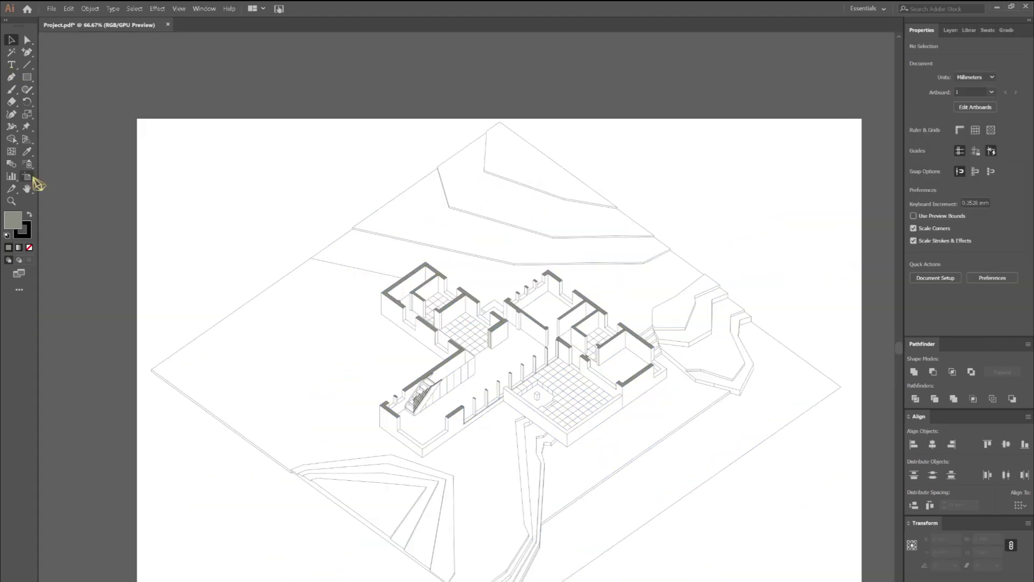
# Crop the artboard to a portrait format around the house with the Artboard tool.
pyautogui.click(26, 176)
pyautogui.moveTo(137, 375); pyautogui.dragTo(351, 377)
pyautogui.moveTo(861, 376); pyautogui.dragTo(688, 375)
pyautogui.moveTo(351, 381); pyautogui.dragTo(353, 377)
pyautogui.moveTo(522, 581); pyautogui.dragTo(522, 565)
pyautogui.moveTo(520, 118); pyautogui.dragTo(523, 154)
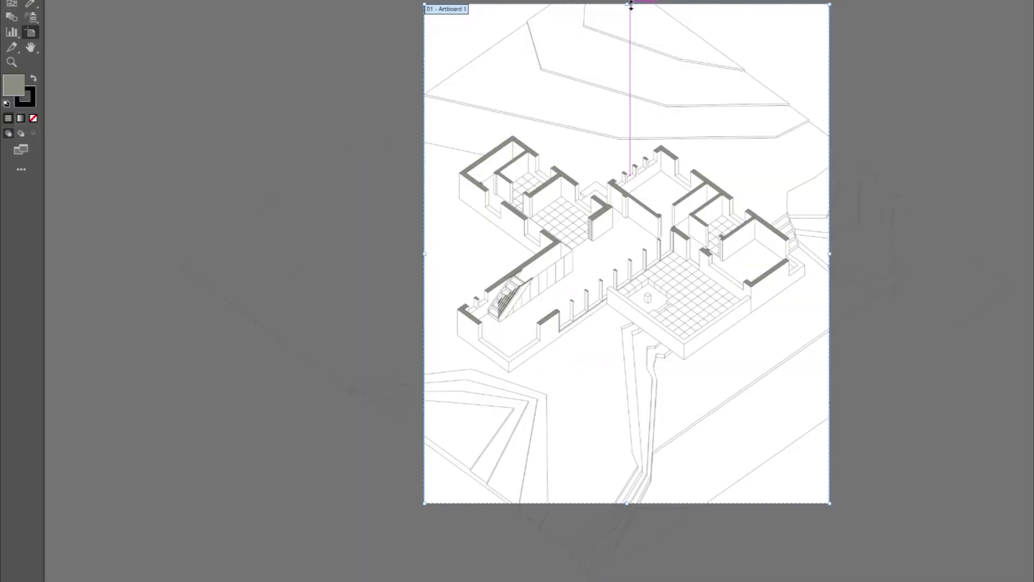
# Delete the site boundary lines crossing the lower corners and the upper right edge of the artboard.
pyautogui.press('v')
pyautogui.click(479, 479)
pyautogui.press('Delete')
pyautogui.click(479, 477)
pyautogui.press('Delete')
pyautogui.click(750, 472)
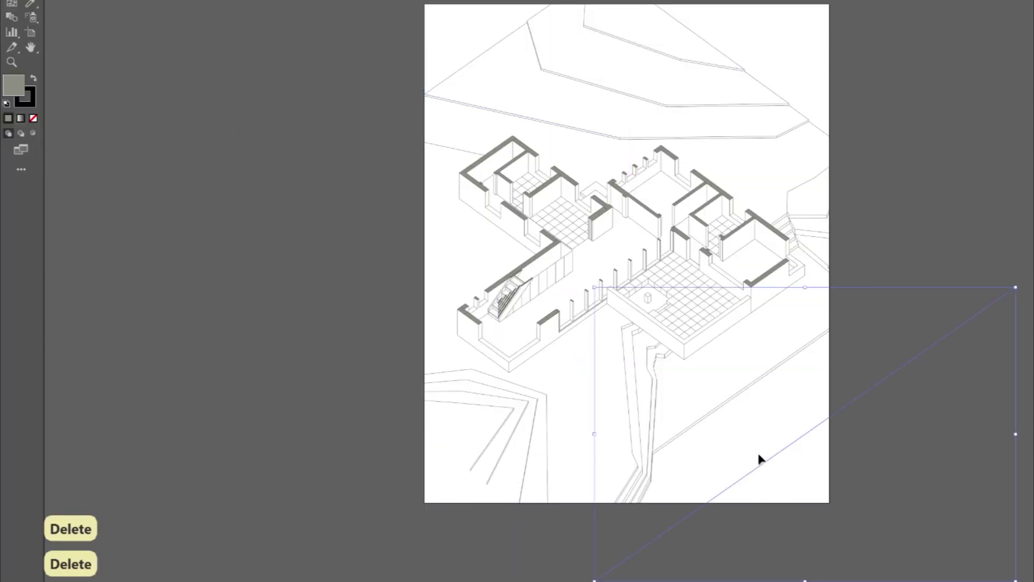
pyautogui.press('Delete')
pyautogui.click(821, 130)
pyautogui.press('Delete')
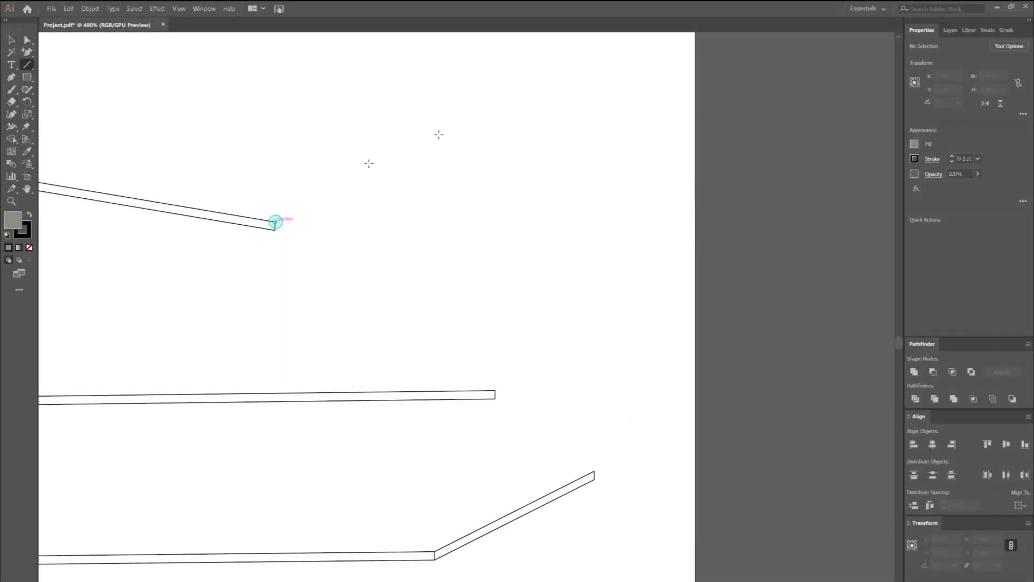
# Extend the upper terrain contour lines to the artboard's right edge with the Line Segment tool.
pyautogui.moveTo(274, 222); pyautogui.dragTo(696, 321)
pyautogui.moveTo(275, 486); pyautogui.dragTo(717, 322)
pyautogui.scroll(-5, 717, 323)
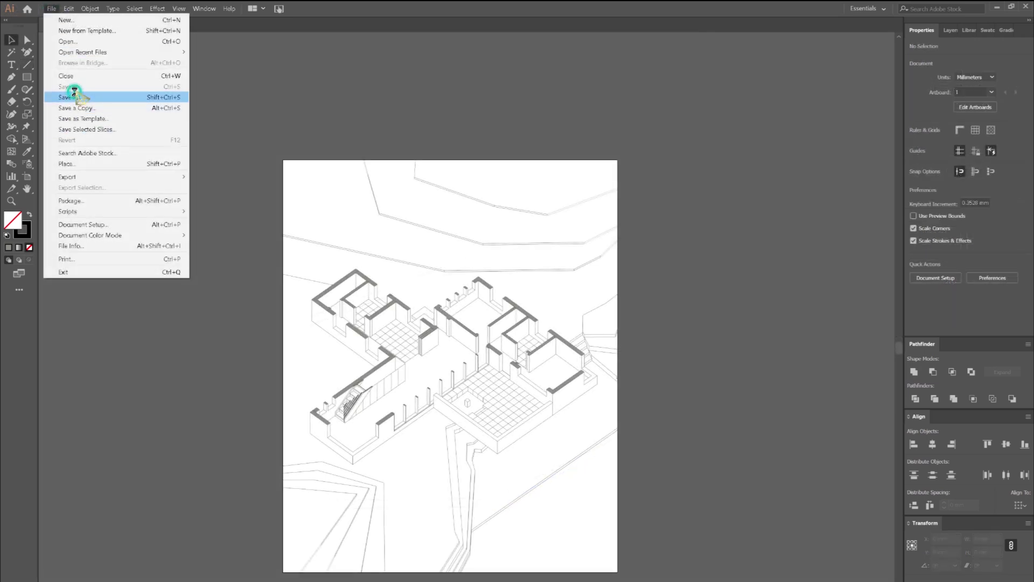
# Save the drawing as an Illustrator file named Project.ai.
pyautogui.click(76, 91)
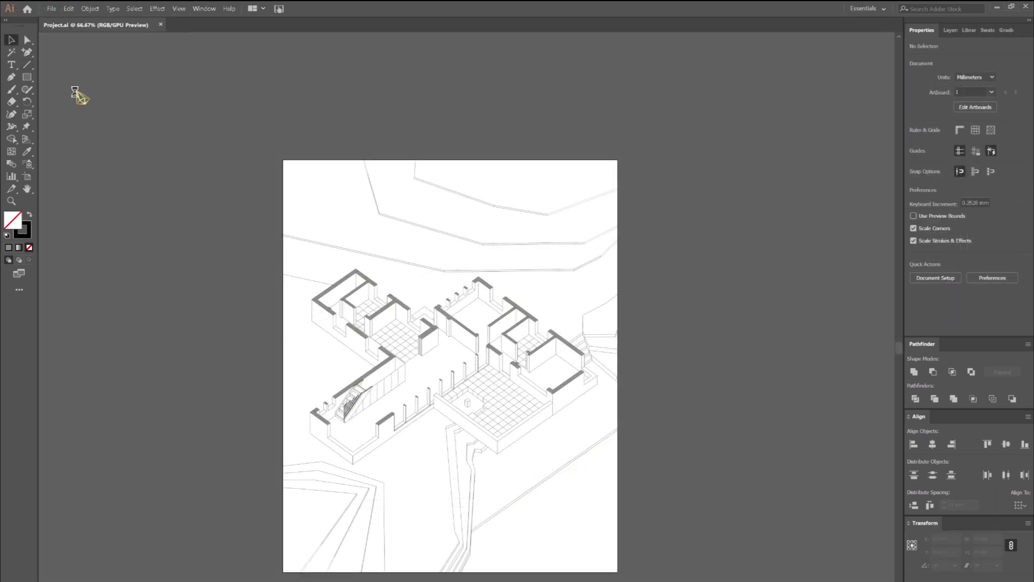
pyautogui.click(417, 341)
pyautogui.click(409, 358)
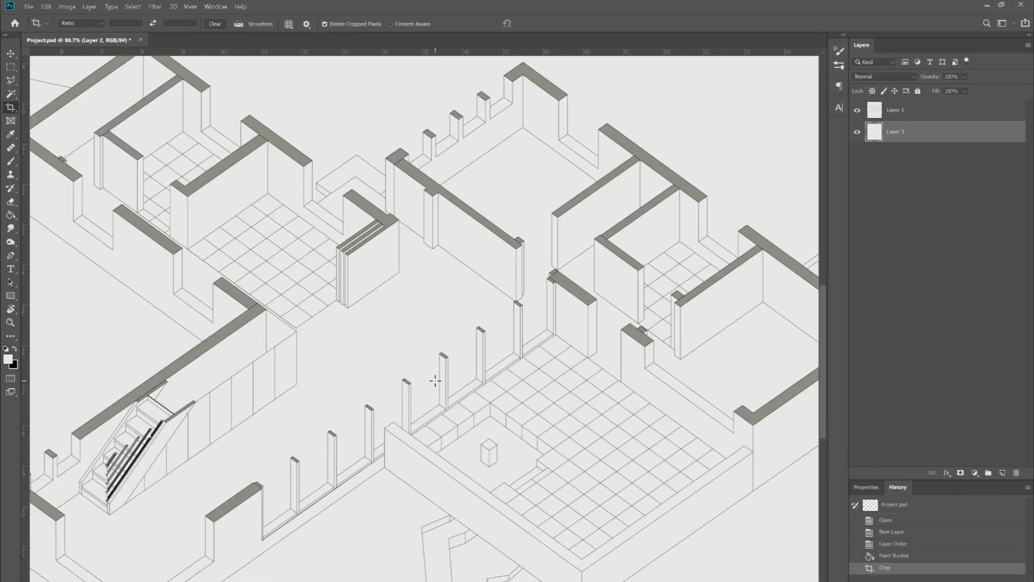
pyautogui.scroll(-1, 435, 379)
pyautogui.scroll(-6, 378, 354)
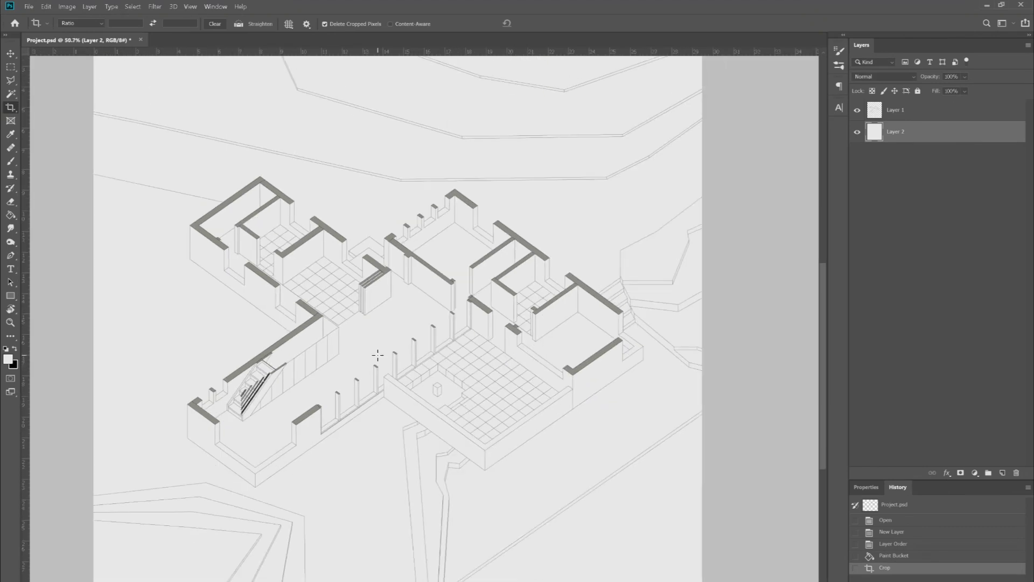
pyautogui.scroll(5, 130, 403)
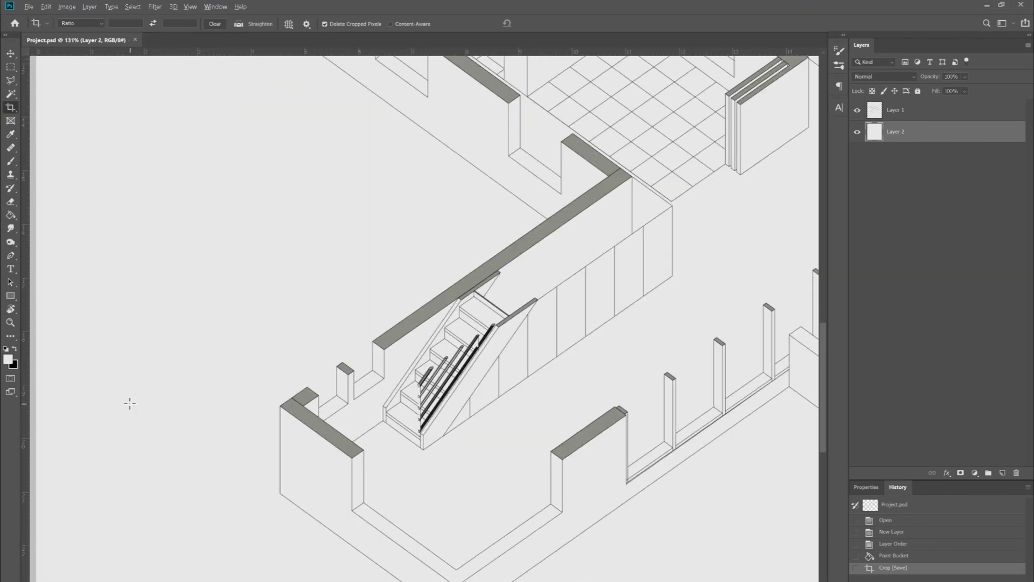
pyautogui.scroll(-8, 130, 403)
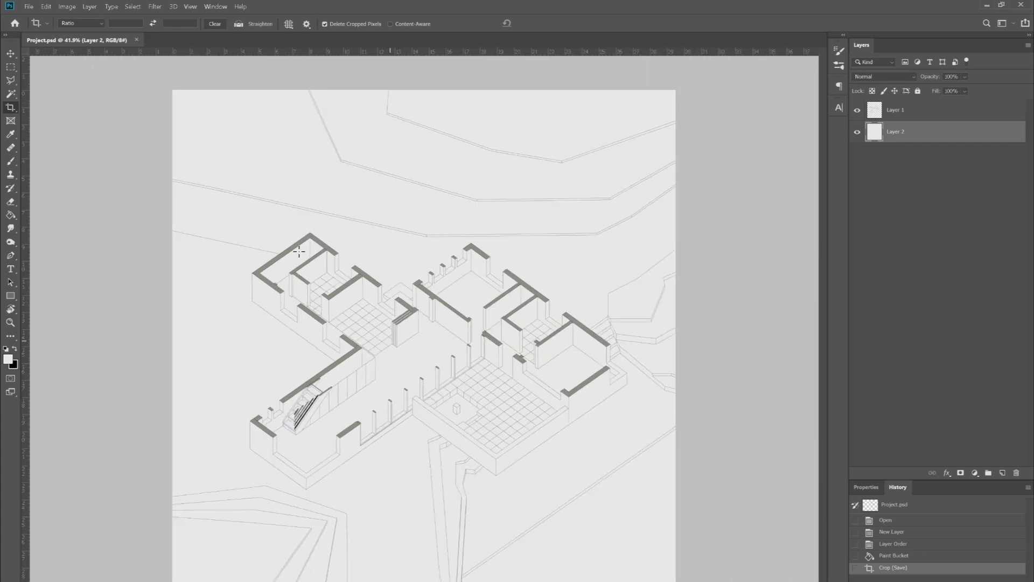
# Outline the cut wall tops beside the staircase with straight black brush strokes on the top layer.
pyautogui.scroll(2, 298, 248)
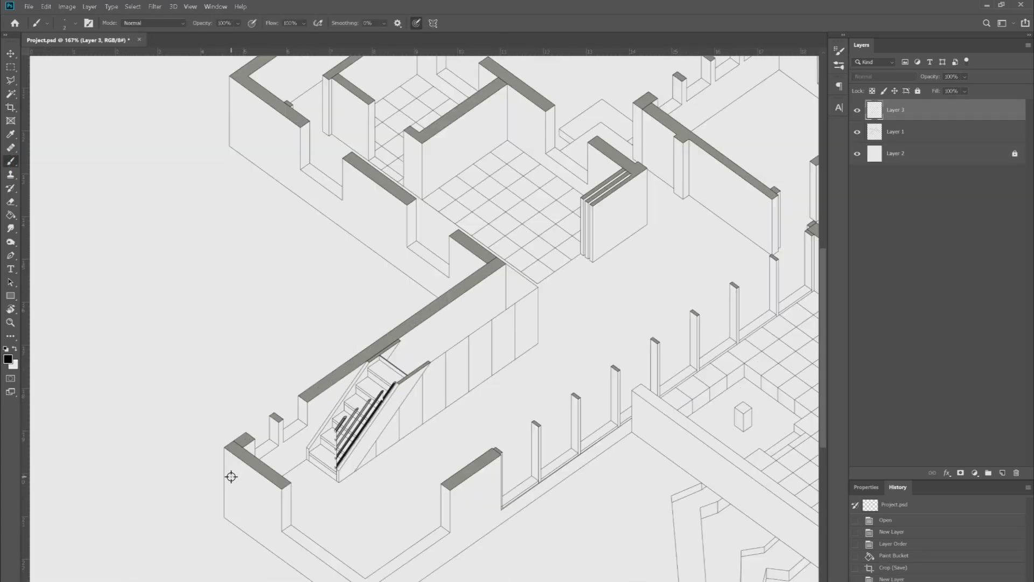
pyautogui.scroll(3, 215, 403)
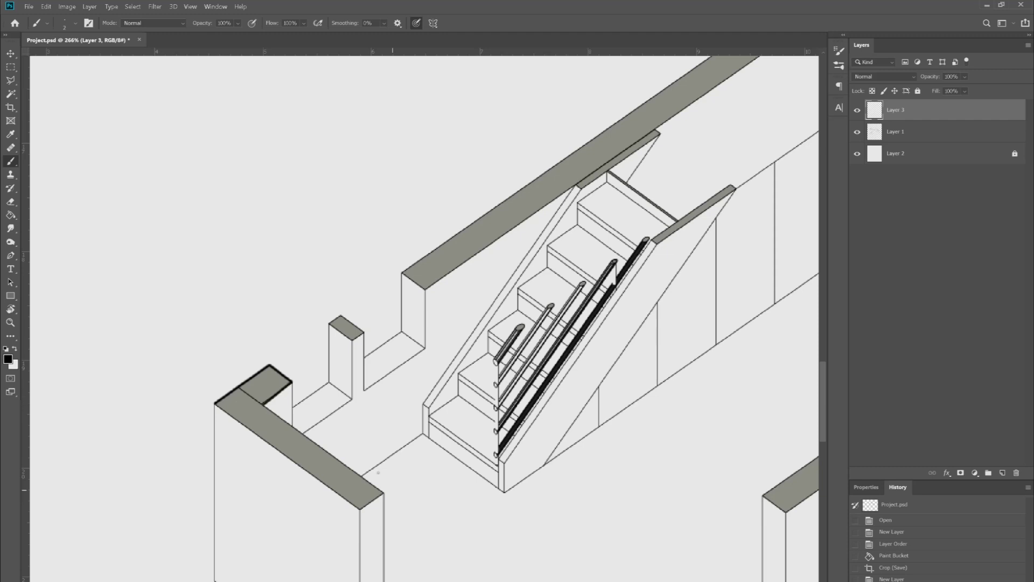
pyautogui.keyDown('shift'); pyautogui.click(360, 509); pyautogui.keyUp('shift')
pyautogui.keyDown('shift'); pyautogui.click(214, 404); pyautogui.keyUp('shift')
pyautogui.click(329, 323)
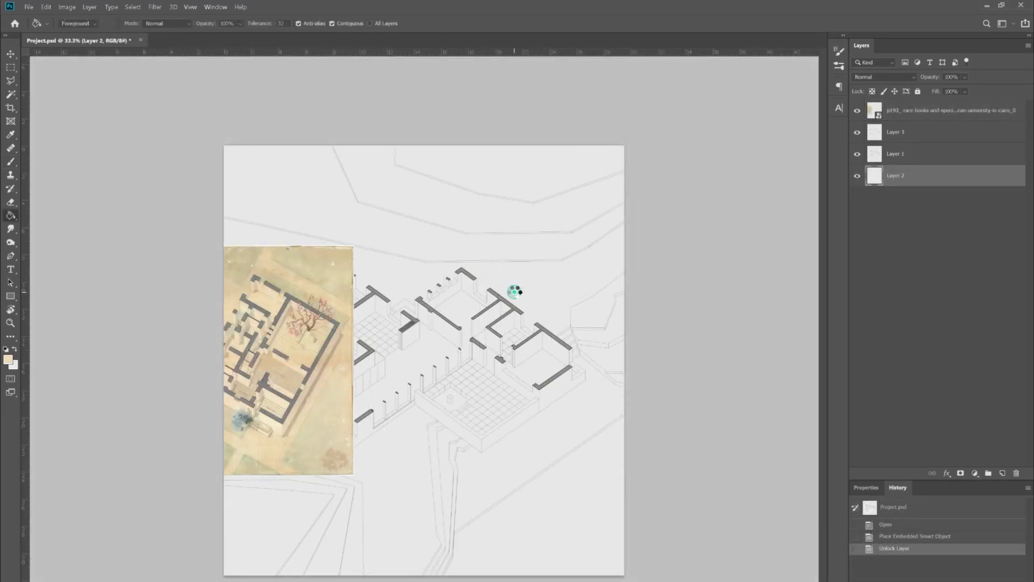
# Fill the background layer with the beige foreground colour using the Paint Bucket.
pyautogui.click(516, 303)
pyautogui.click(143, 339)
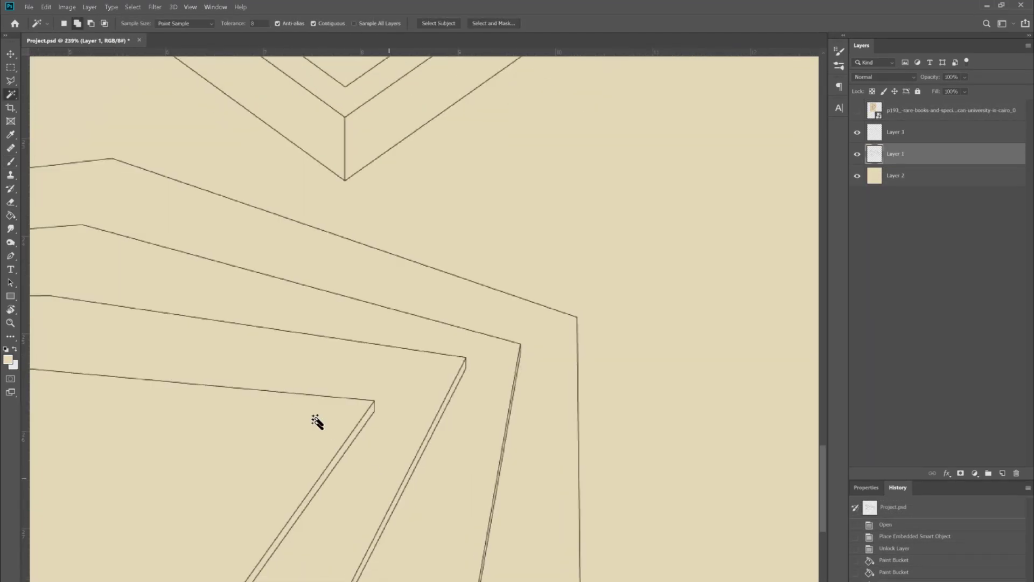
# Select the raised terrain areas in the lower left, upper and right parts of the drawing with the Magic Wand.
pyautogui.click(312, 418)
pyautogui.keyDown('shift'); pyautogui.click(480, 376); pyautogui.keyUp('shift')
pyautogui.scroll(-3, 277, 566)
pyautogui.scroll(-7, 277, 565)
pyautogui.scroll(2, 379, 348)
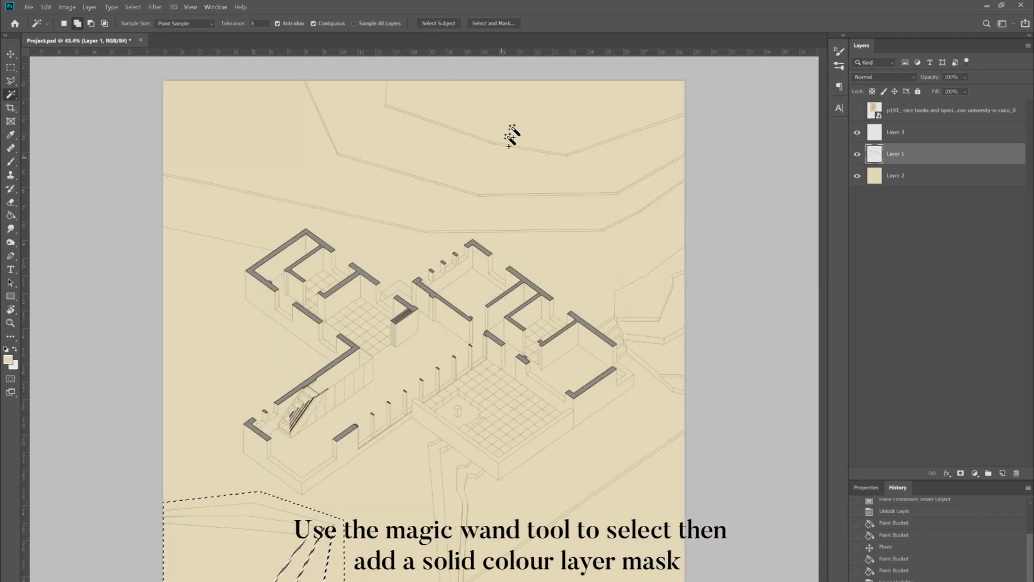
pyautogui.keyDown('shift'); pyautogui.click(512, 127); pyautogui.keyUp('shift')
pyautogui.keyDown('shift'); pyautogui.click(506, 164); pyautogui.keyUp('shift')
pyautogui.keyDown('shift'); pyautogui.click(467, 203); pyautogui.keyUp('shift')
pyautogui.keyDown('shift'); pyautogui.click(647, 297); pyautogui.keyUp('shift')
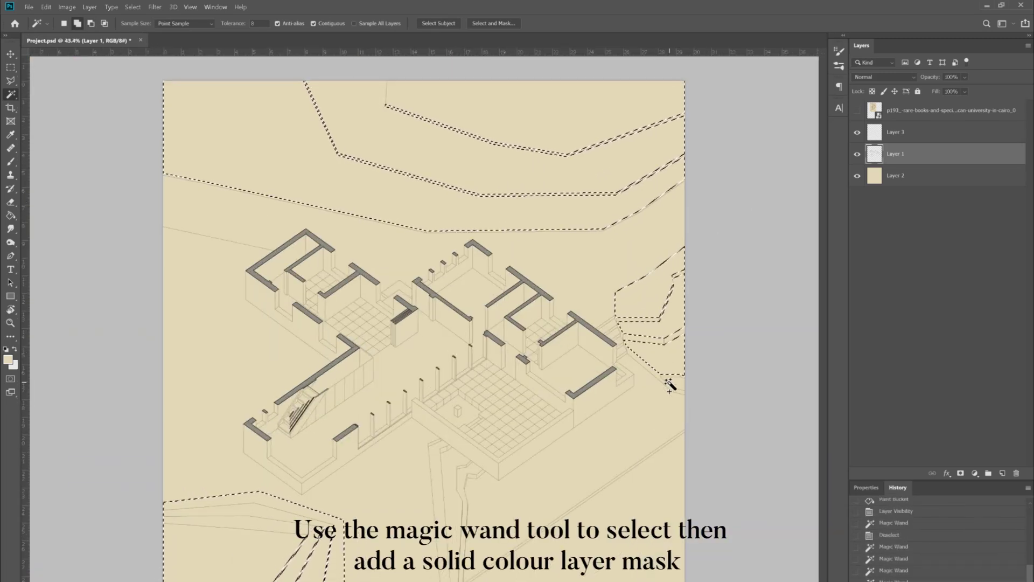
# Show the reference image and fill the selected terrain with a Solid Color layer in a green sampled from it.
pyautogui.click(857, 111)
pyautogui.click(975, 473)
pyautogui.click(981, 487)
pyautogui.moveTo(396, 118); pyautogui.dragTo(304, 351)
pyautogui.click(774, 423)
# Select the ground left of and below the house on Layer 1 and fill it with a Solid Color layer sampled from the reference.
pyautogui.click(895, 176)
pyautogui.scroll(3, 415, 427)
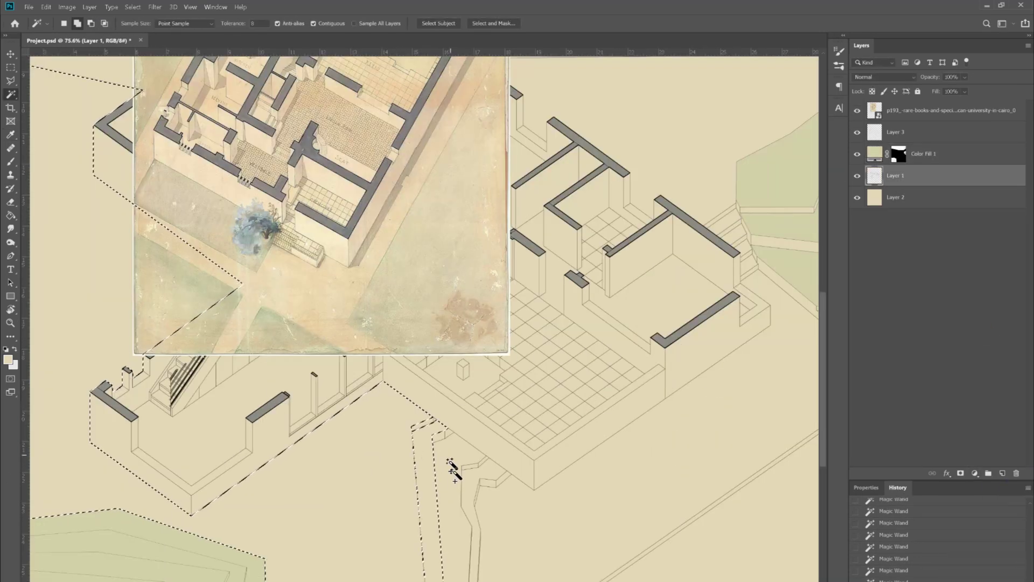
pyautogui.scroll(-1, 462, 484)
pyautogui.click(975, 473)
pyautogui.click(969, 485)
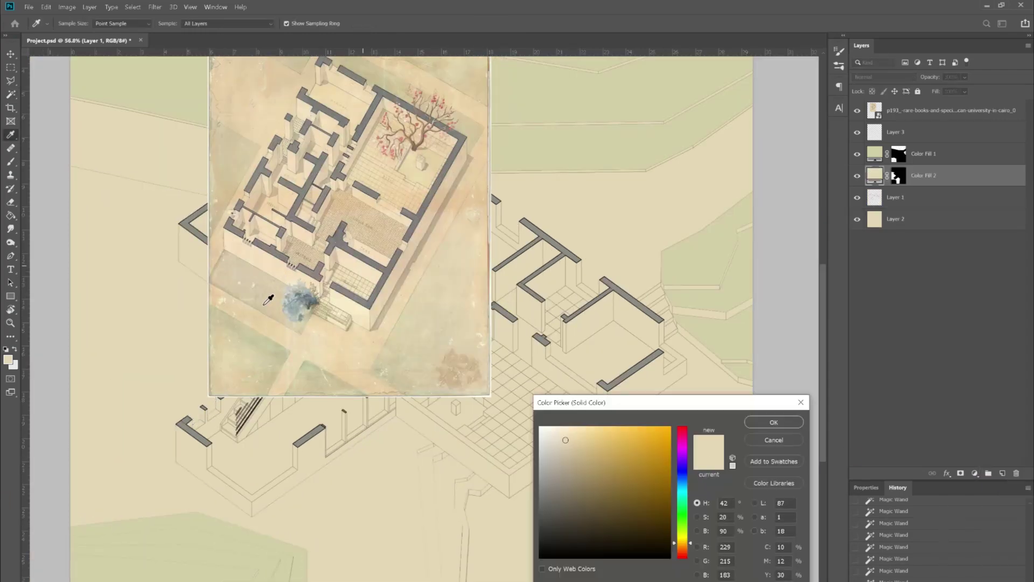
pyautogui.moveTo(276, 298); pyautogui.dragTo(233, 334)
pyautogui.click(774, 423)
# Hide the reference image and select the narrow side strips of the terrain contours on Layer 1 with the Magic Wand.
pyautogui.click(895, 198)
pyautogui.click(857, 111)
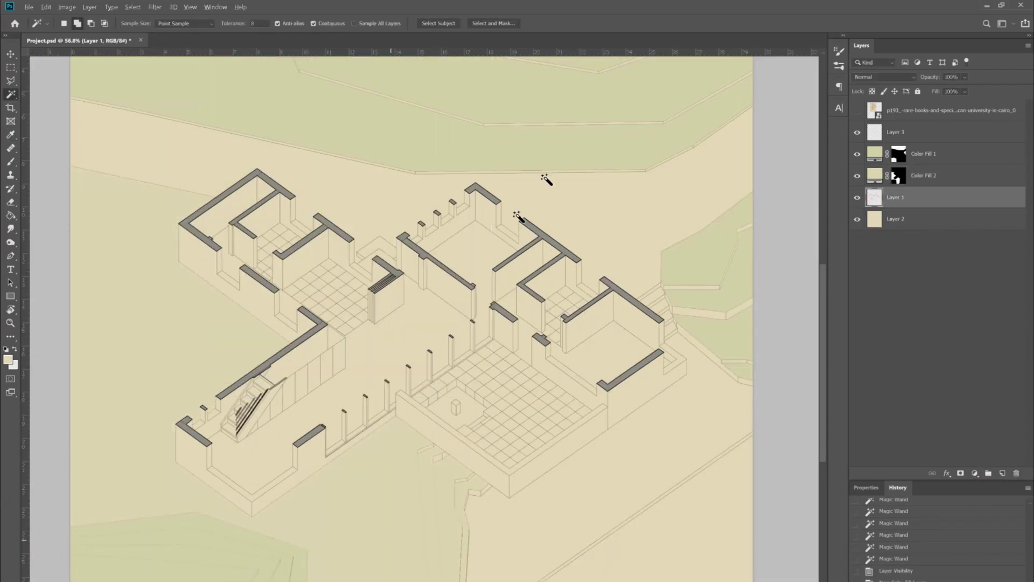
pyautogui.scroll(-5, 577, 143)
pyautogui.scroll(10, 483, 245)
pyautogui.click(504, 242)
pyautogui.click(479, 246)
pyautogui.scroll(-12, 479, 247)
pyautogui.scroll(8, 321, 274)
pyautogui.click(324, 276)
pyautogui.scroll(10, 160, 415)
pyautogui.click(197, 474)
pyautogui.click(186, 453)
pyautogui.scroll(-12, 92, 320)
pyautogui.scroll(8, 540, 406)
pyautogui.scroll(2, 539, 405)
pyautogui.click(531, 403)
pyautogui.click(646, 494)
pyautogui.scroll(-10, 646, 495)
pyautogui.scroll(10, 270, 462)
pyautogui.click(351, 470)
pyautogui.scroll(-10, 357, 472)
# Fill the selected contour strips with a Solid Color layer in a darker muted green.
pyautogui.press('l')
pyautogui.click(975, 473)
pyautogui.click(970, 483)
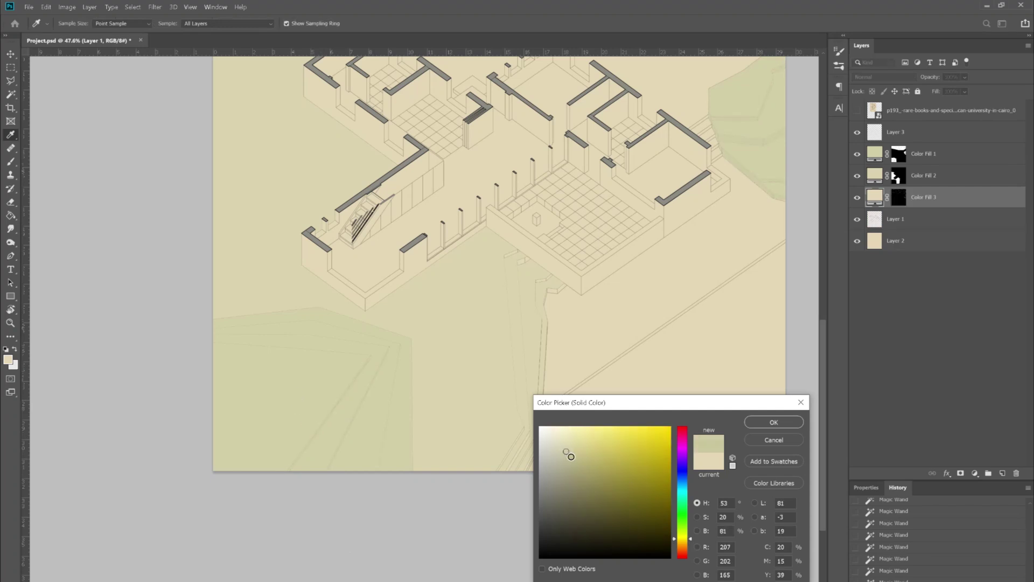
pyautogui.click(760, 421)
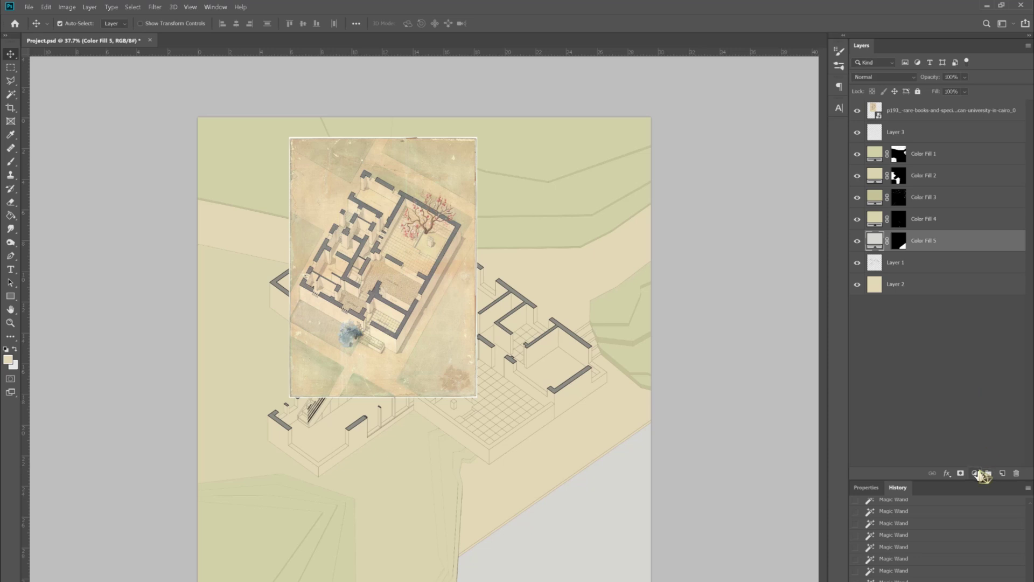
# Add a Solid Color layer in a peach tone sampled from the reference image and move it above all other layers.
pyautogui.click(978, 473)
pyautogui.click(977, 484)
pyautogui.click(322, 205)
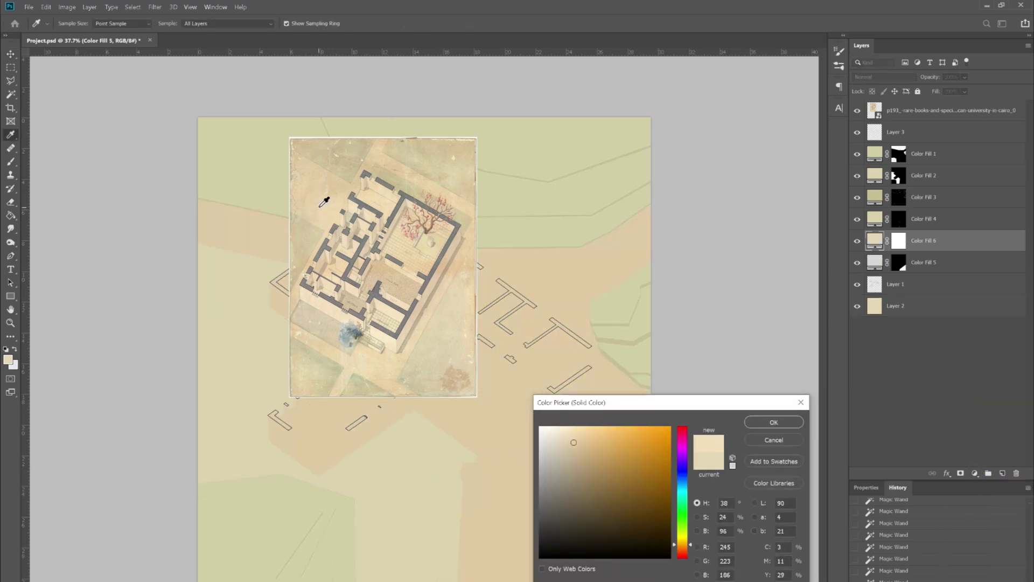
pyautogui.click(797, 424)
pyautogui.moveTo(940, 241); pyautogui.dragTo(959, 108)
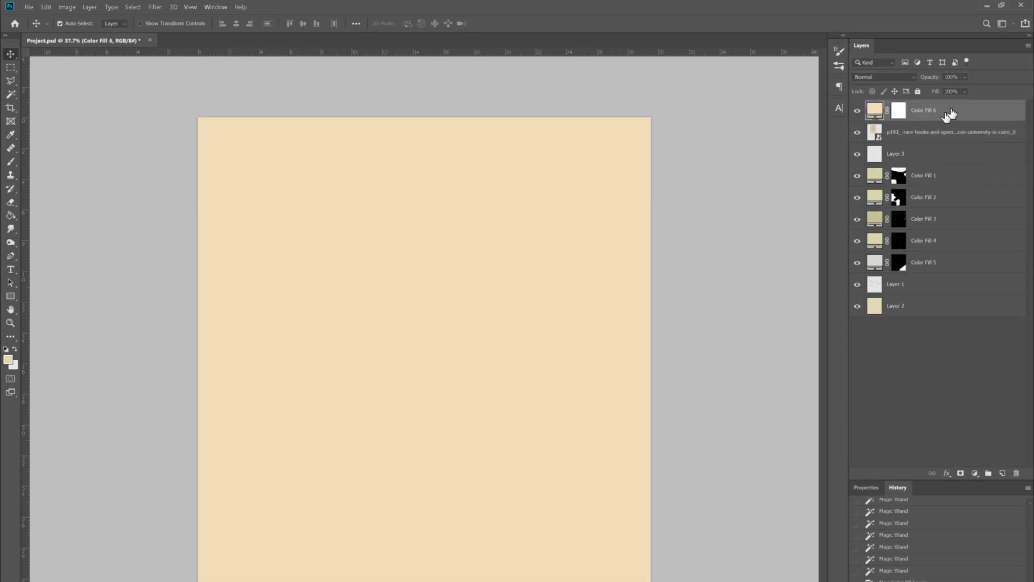
# Fill the mask of the peach colour layer with black using the Paint Bucket.
pyautogui.click(957, 88)
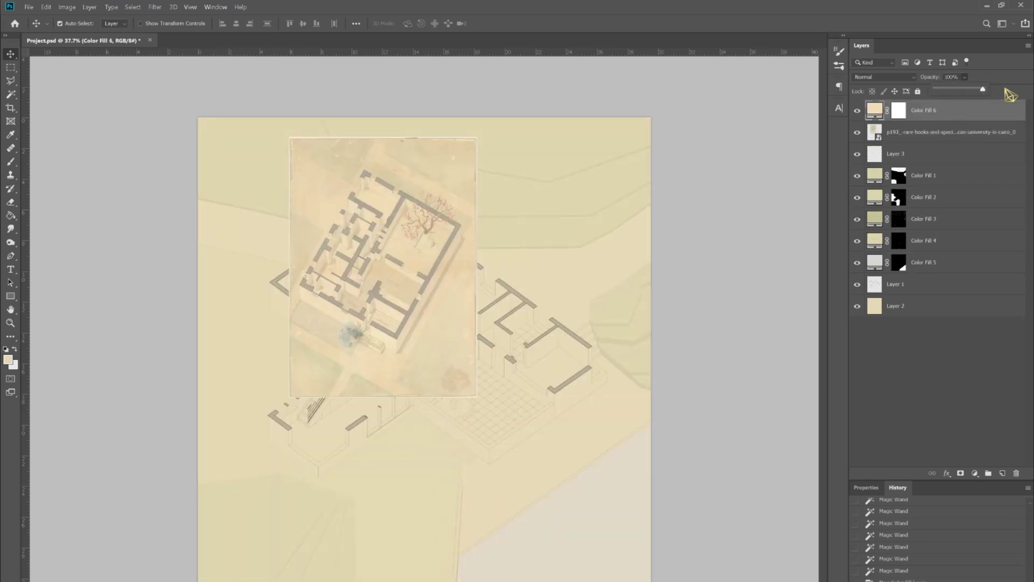
pyautogui.click(15, 349)
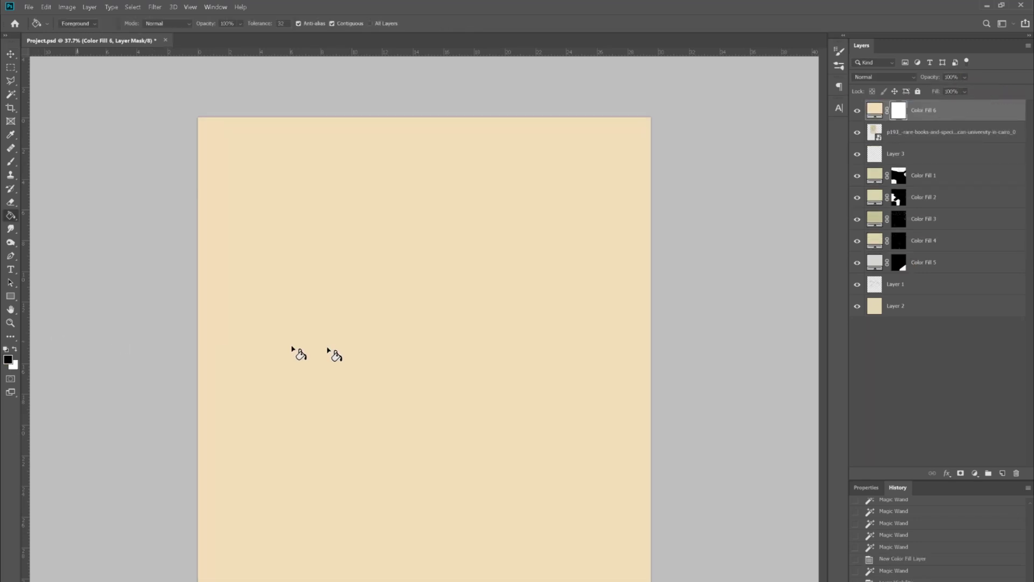
pyautogui.click(330, 351)
# Choose a grunge texture brush and set it up for painting on the peach layer's mask.
pyautogui.click(11, 161)
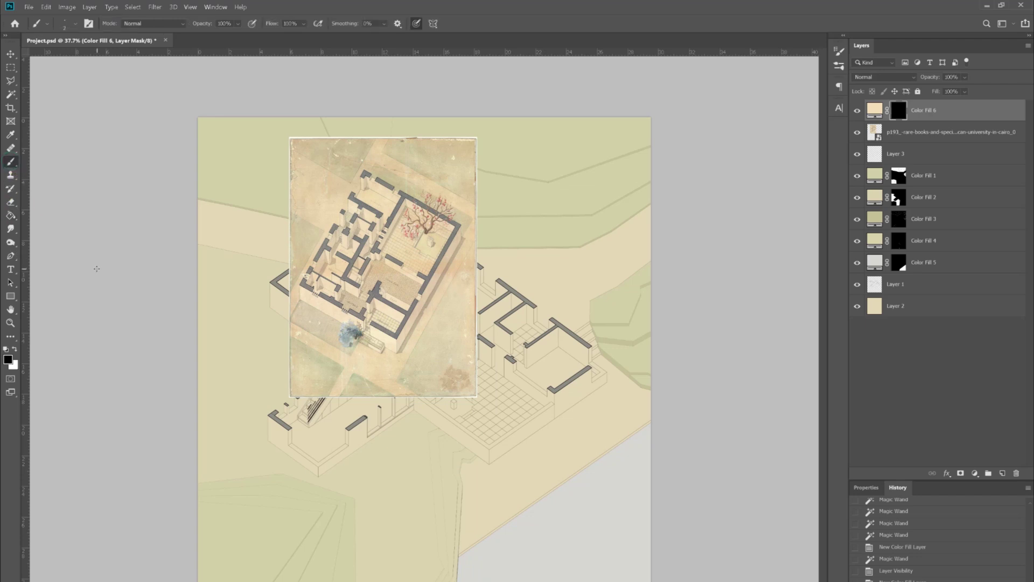
pyautogui.hotkey('ctrl', 'z')
pyautogui.rightClick(618, 436)
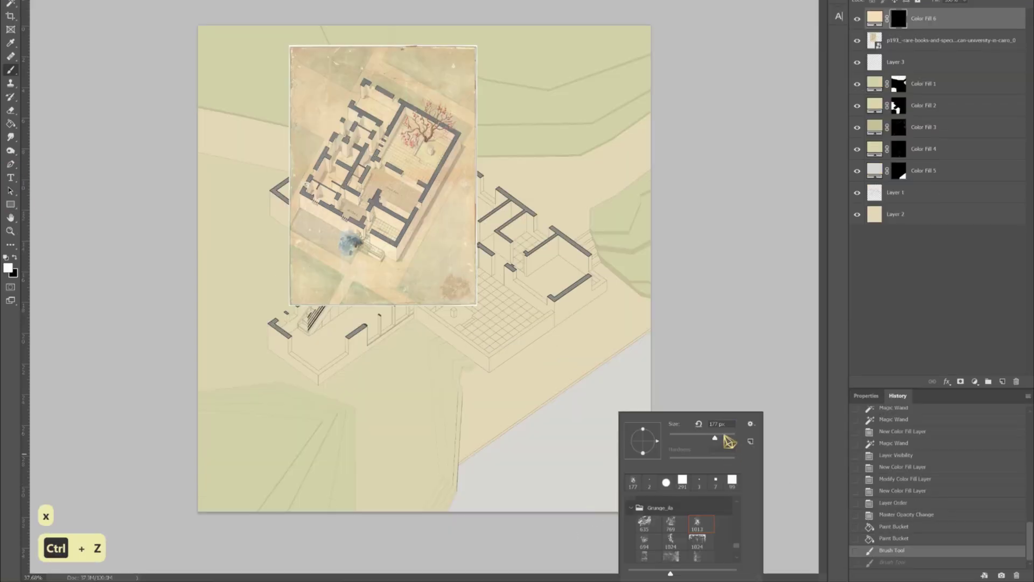
pyautogui.click(295, 18)
# Brush the peach tint softly over the water, the lower left terrain and the outer edges through the layer mask.
pyautogui.moveTo(645, 522); pyautogui.dragTo(653, 458)
pyautogui.moveTo(644, 380); pyautogui.dragTo(569, 530)
pyautogui.moveTo(174, 464)
pyautogui.mouseDown()
pyautogui.moveTo(283, 505)
pyautogui.moveTo(132, 413)
pyautogui.moveTo(308, 503)
pyautogui.moveTo(187, 330)
pyautogui.moveTo(205, 222)
pyautogui.moveTo(228, 381)
pyautogui.mouseUp()
pyautogui.moveTo(659, 254); pyautogui.dragTo(664, 188)
pyautogui.press('x')
pyautogui.press('x')
pyautogui.moveTo(344, 463); pyautogui.dragTo(264, 429)
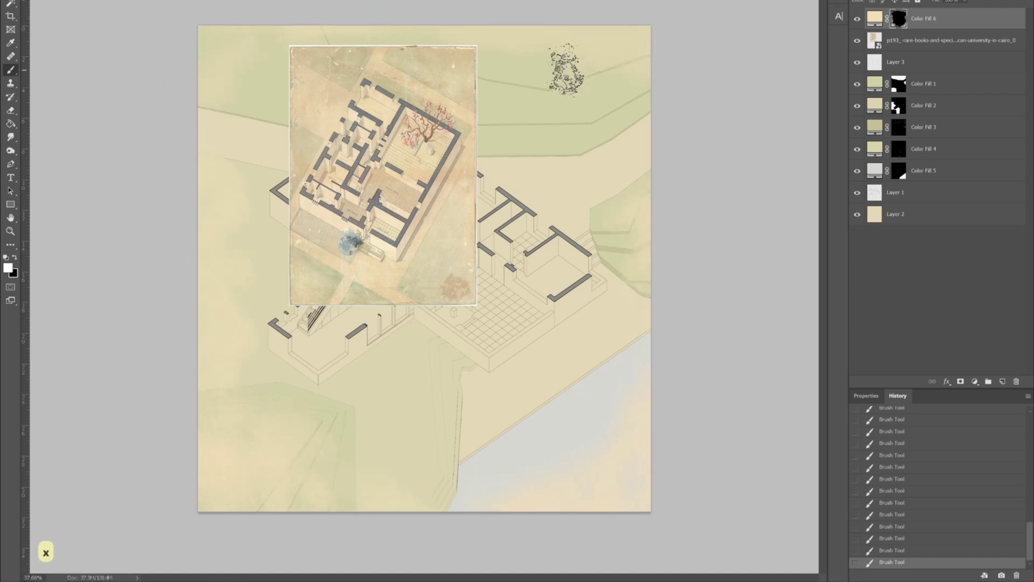
# Recolour the tint fill layer with a tone sampled from the courtyard in the reference image.
pyautogui.doubleClick(874, 19)
pyautogui.click(432, 98)
pyautogui.click(772, 350)
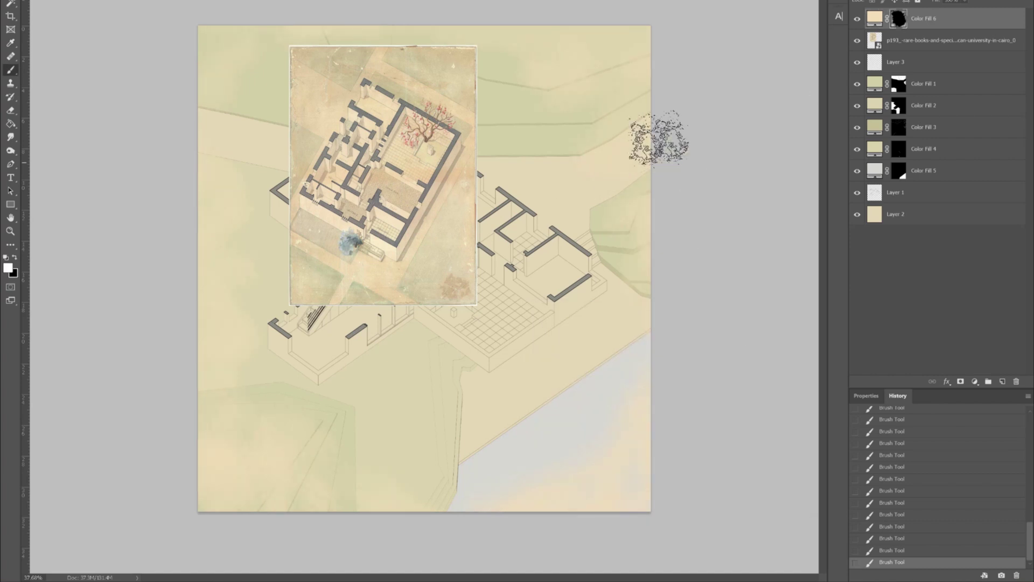
# Blend the tint over the terrain and water by alternating black and white brushing on the mask.
pyautogui.press('x')
pyautogui.press('x')
pyautogui.press('x')
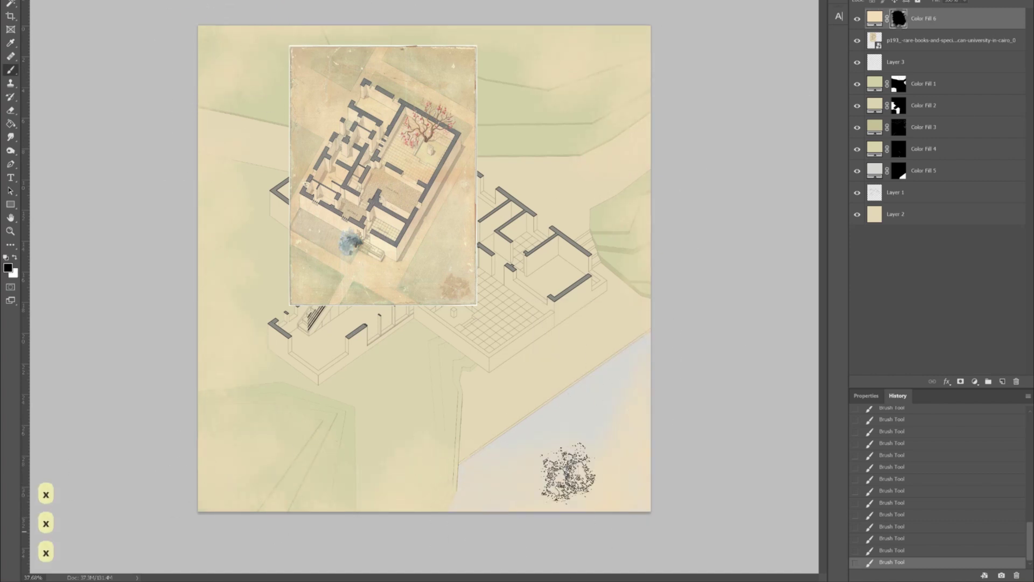
pyautogui.press('x')
# Load the green terrain mask as a selection, brush the tint along the upper and lower left terrain, and deselect.
pyautogui.keyDown('ctrl'); pyautogui.click(899, 84); pyautogui.keyUp('ctrl')
pyautogui.press('x')
pyautogui.press('x')
pyautogui.moveTo(454, 49)
pyautogui.mouseDown()
pyautogui.moveTo(498, 63)
pyautogui.moveTo(571, 59)
pyautogui.mouseUp()
pyautogui.moveTo(582, 59); pyautogui.dragTo(647, 78)
pyautogui.click(644, 75)
pyautogui.moveTo(180, 431); pyautogui.dragTo(215, 431)
pyautogui.moveTo(216, 415); pyautogui.dragTo(240, 389)
pyautogui.hotkey('ctrl', 'd')
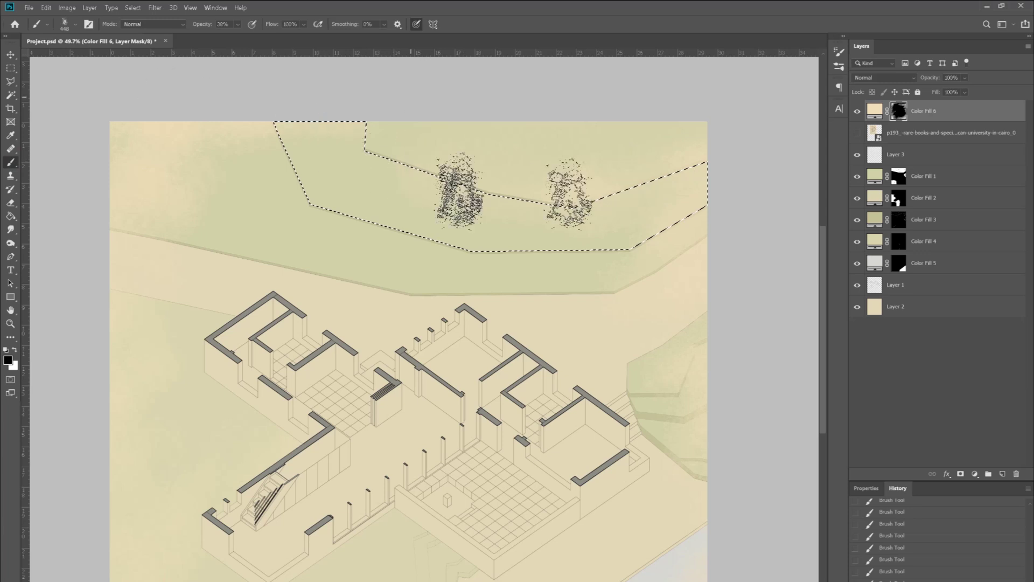
# Brush tint variation inside the selected second terrace at the upper edge, using a reduced brush opacity.
pyautogui.moveTo(377, 164); pyautogui.dragTo(463, 188)
pyautogui.moveTo(530, 213); pyautogui.dragTo(609, 210)
pyautogui.click(238, 24)
pyautogui.moveTo(246, 37); pyautogui.dragTo(234, 37)
pyautogui.moveTo(450, 203)
pyautogui.mouseDown()
pyautogui.moveTo(635, 189)
pyautogui.moveTo(579, 216)
pyautogui.mouseUp()
pyautogui.moveTo(439, 201); pyautogui.dragTo(468, 211)
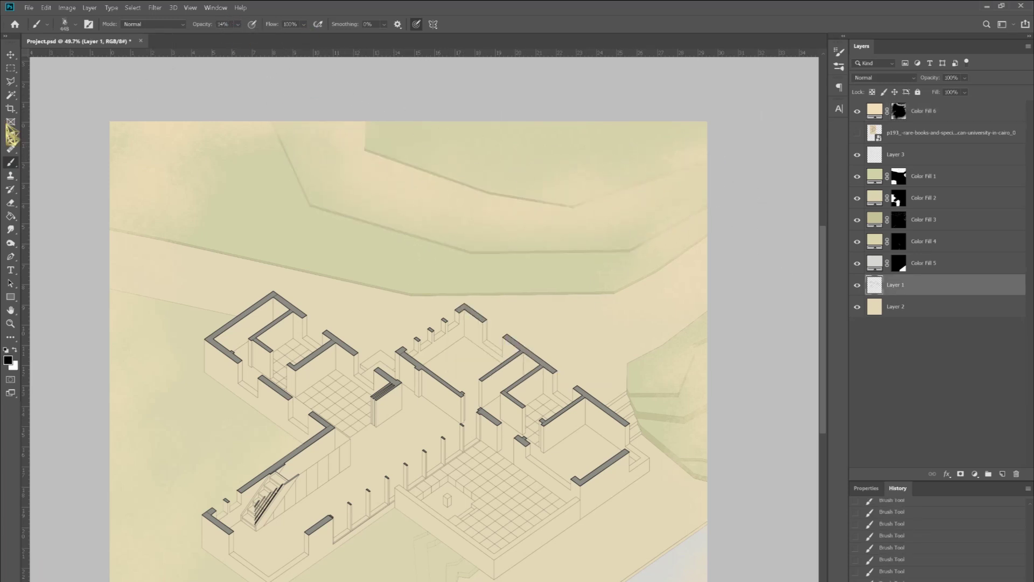
# Select the topmost terrace with the Magic Wand, brush a tint gradient inside it, and deselect.
pyautogui.press('w')
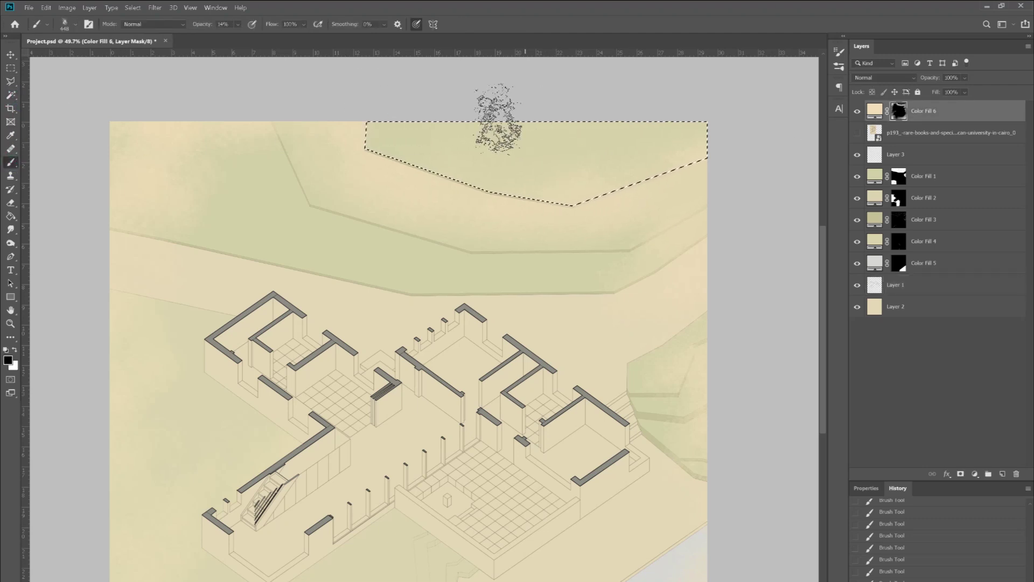
pyautogui.moveTo(531, 165)
pyautogui.mouseDown()
pyautogui.moveTo(412, 103)
pyautogui.moveTo(462, 141)
pyautogui.moveTo(622, 197)
pyautogui.mouseUp()
pyautogui.press('x')
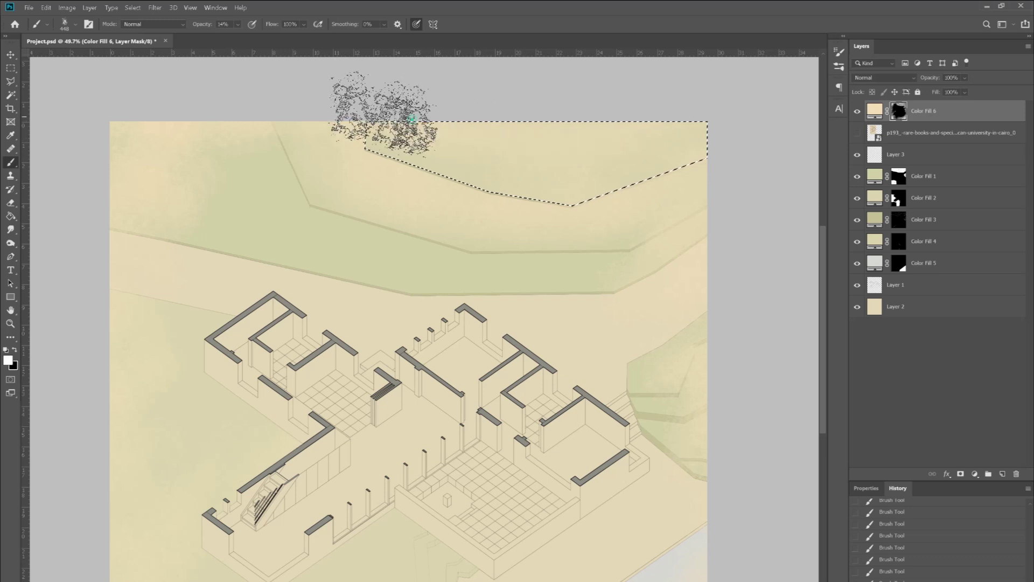
pyautogui.hotkey('ctrl', 'd')
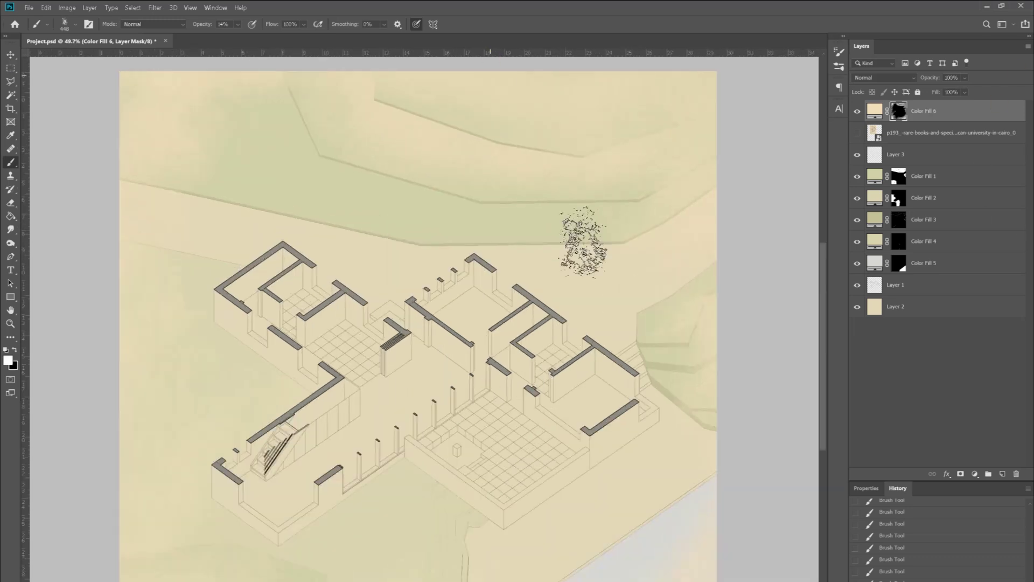
# Load the dark contour strips' mask as a selection and adjust the tint on the strips with the brush.
pyautogui.scroll(1, 585, 242)
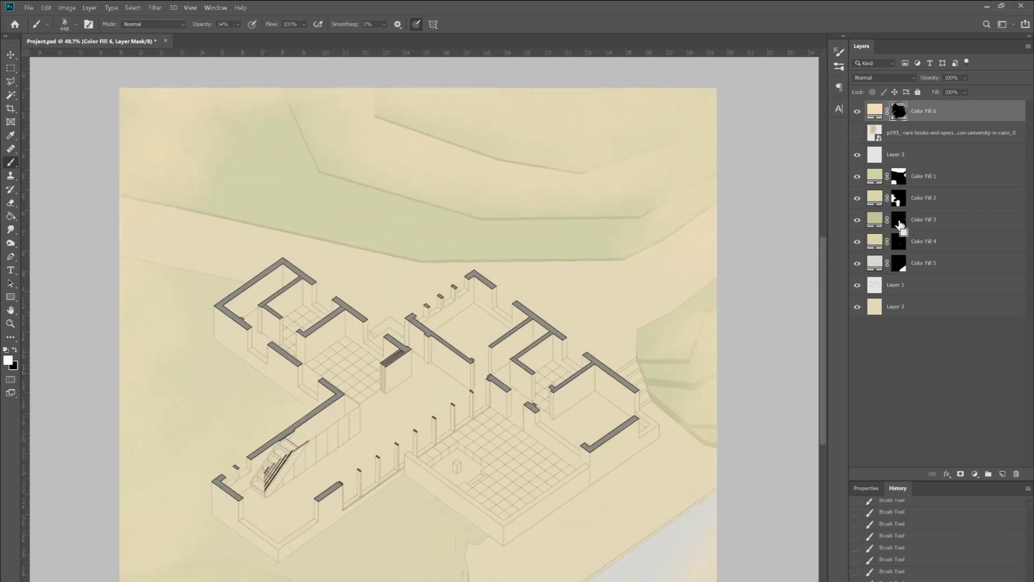
pyautogui.keyDown('ctrl'); pyautogui.click(899, 221); pyautogui.keyUp('ctrl')
pyautogui.press('x')
pyautogui.press('0')
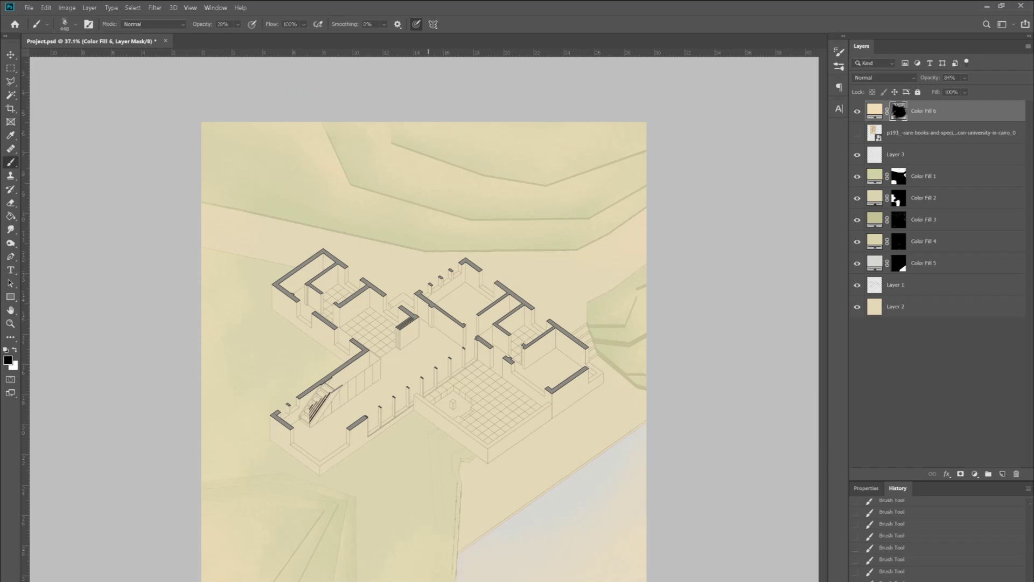
# Blend the tint in the upper left terrain and within the selected water area with alternating brush colours.
pyautogui.press('x')
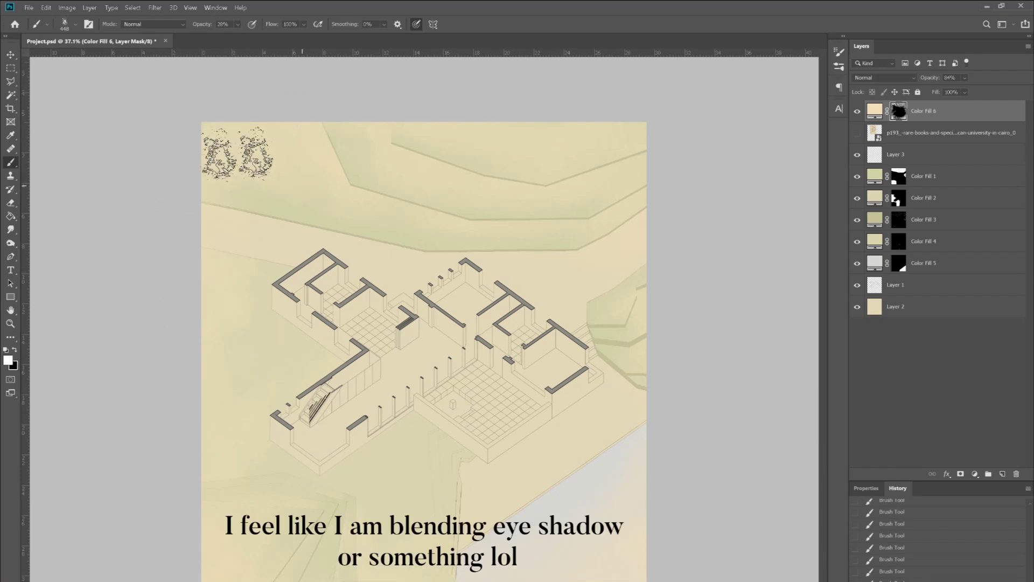
pyautogui.scroll(2, 647, 275)
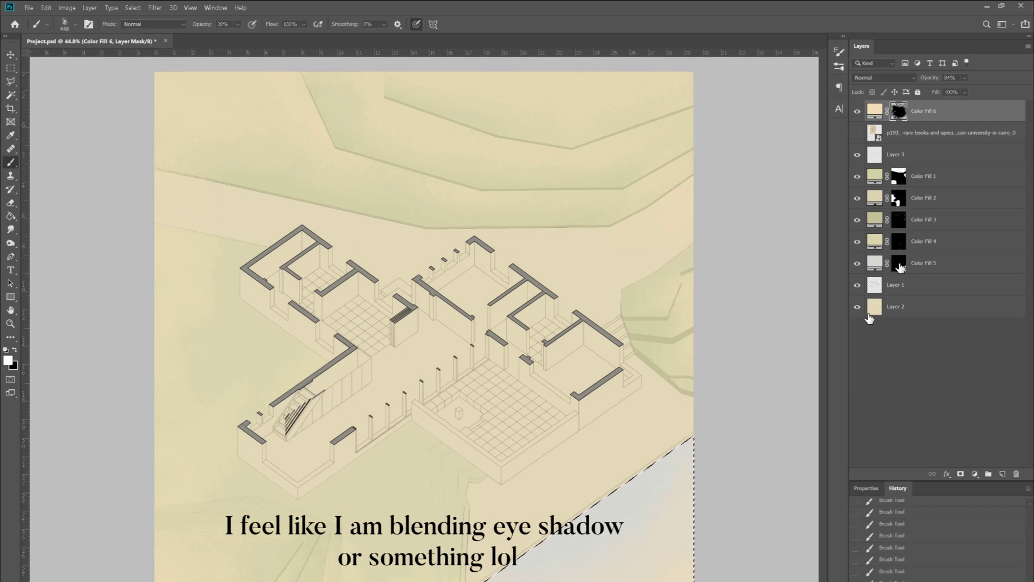
pyautogui.press('x')
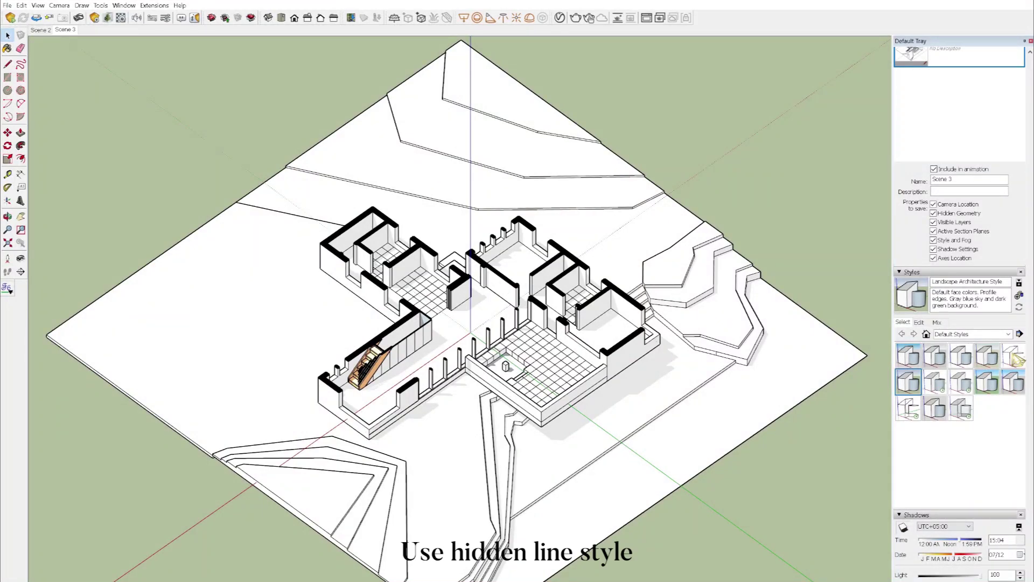
# Switch to SketchUp, apply the HiddenLine style to the model and turn off its edges.
pyautogui.click(1015, 356)
pyautogui.click(919, 322)
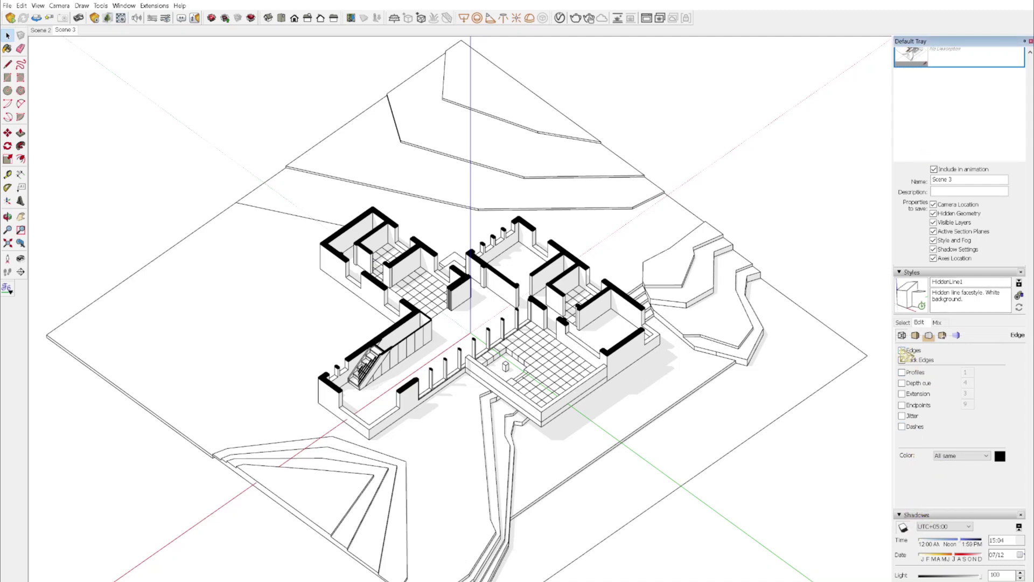
pyautogui.click(902, 351)
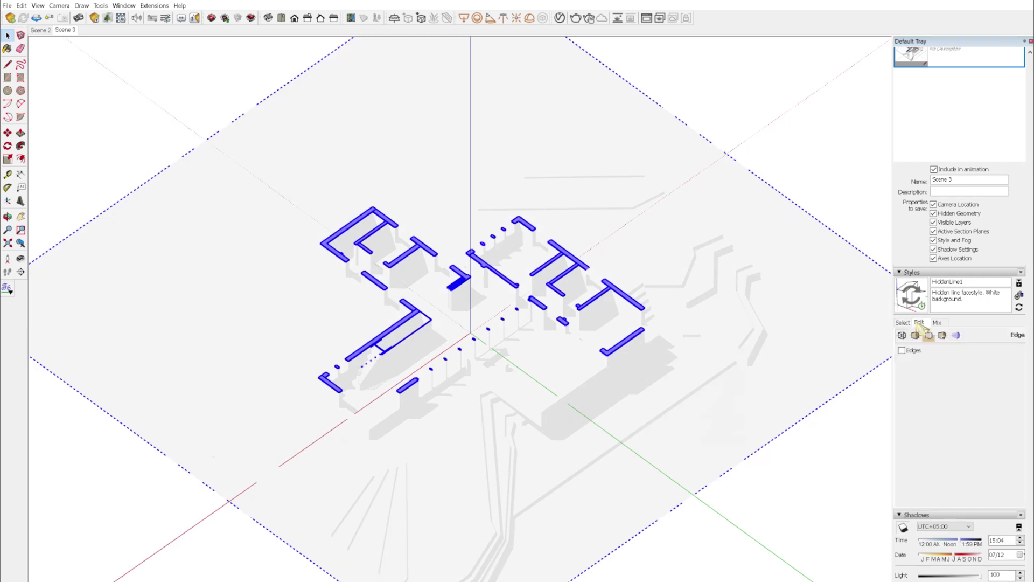
# Turn off the section fill in the style's modeling settings and clear the model selection.
pyautogui.click(956, 335)
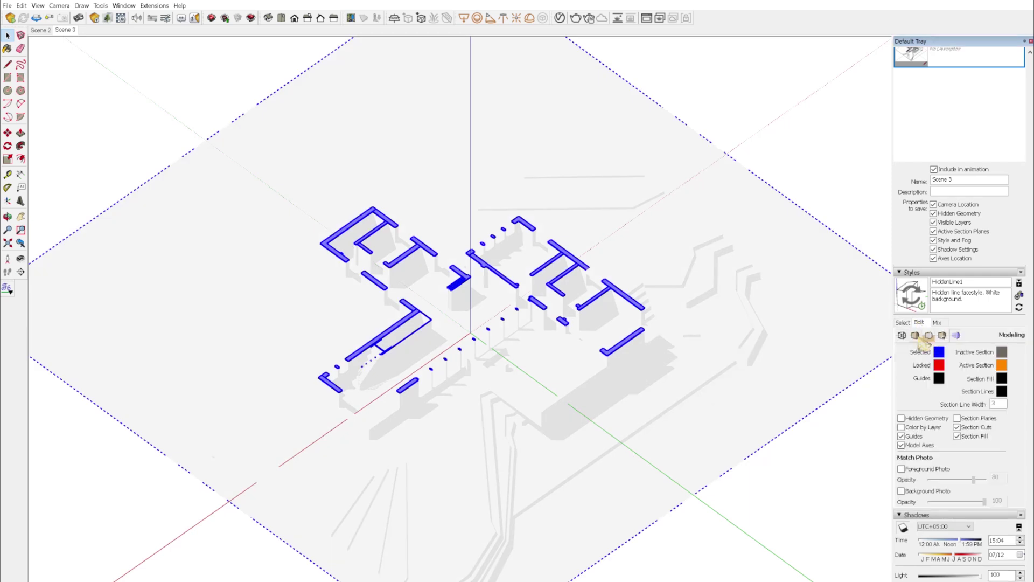
pyautogui.click(958, 436)
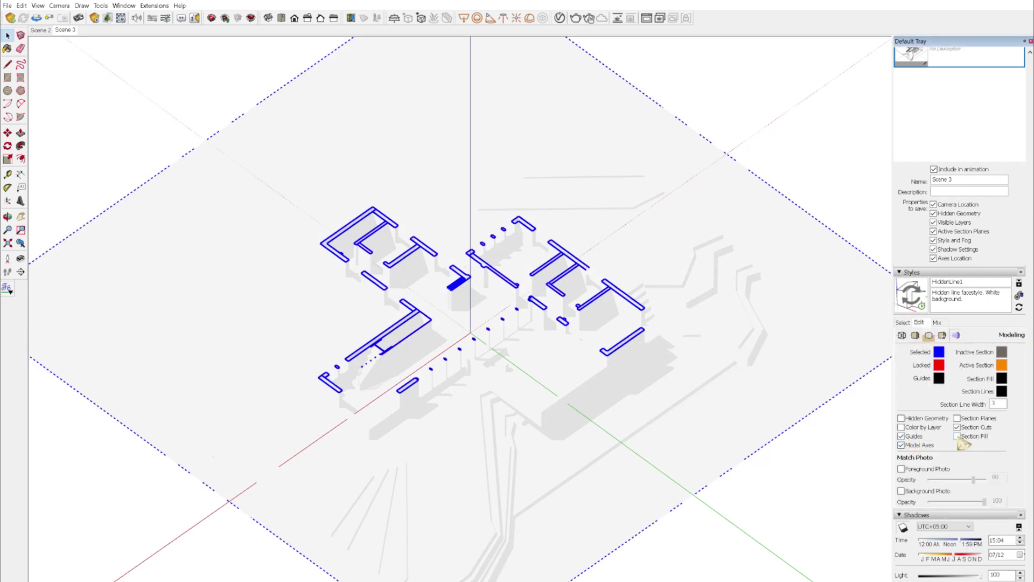
pyautogui.click(816, 502)
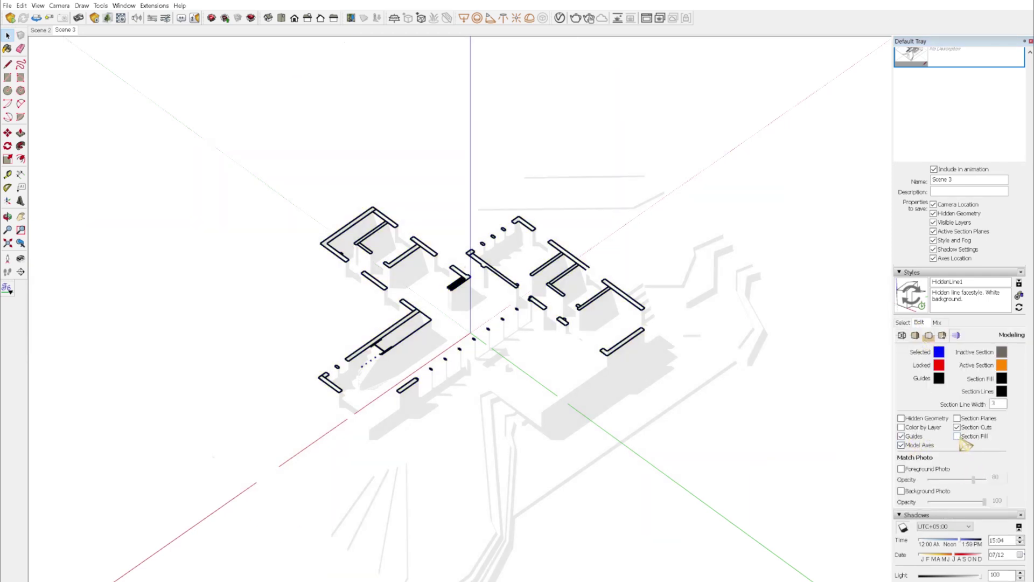
# Set the section line colour to white in the HiddenLine style's modeling settings.
pyautogui.click(1001, 392)
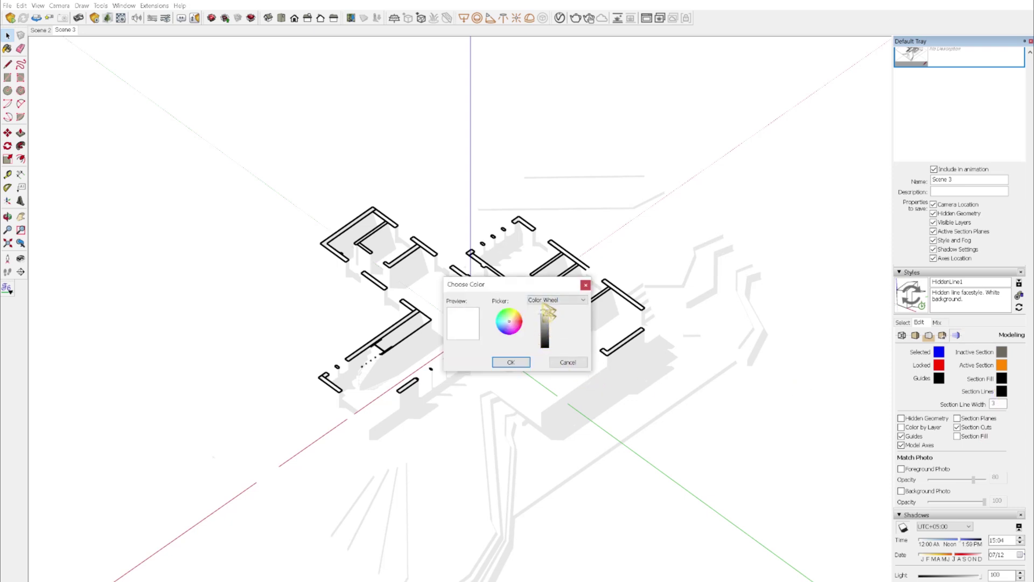
pyautogui.click(523, 363)
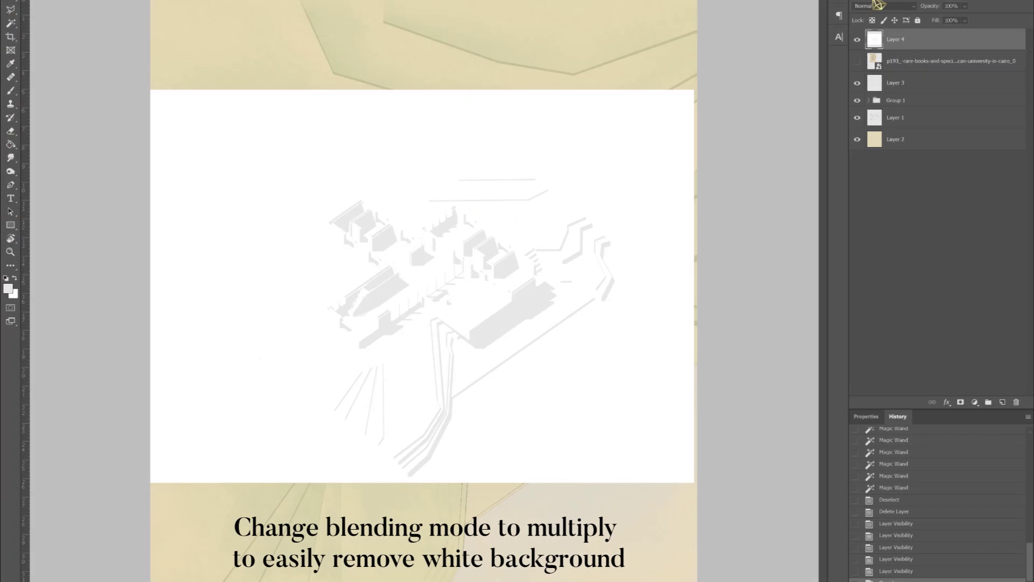
# Switch to Photoshop, set the shadow view on Layer 4 to Multiply and scale it up over the house drawing.
pyautogui.click(878, 6)
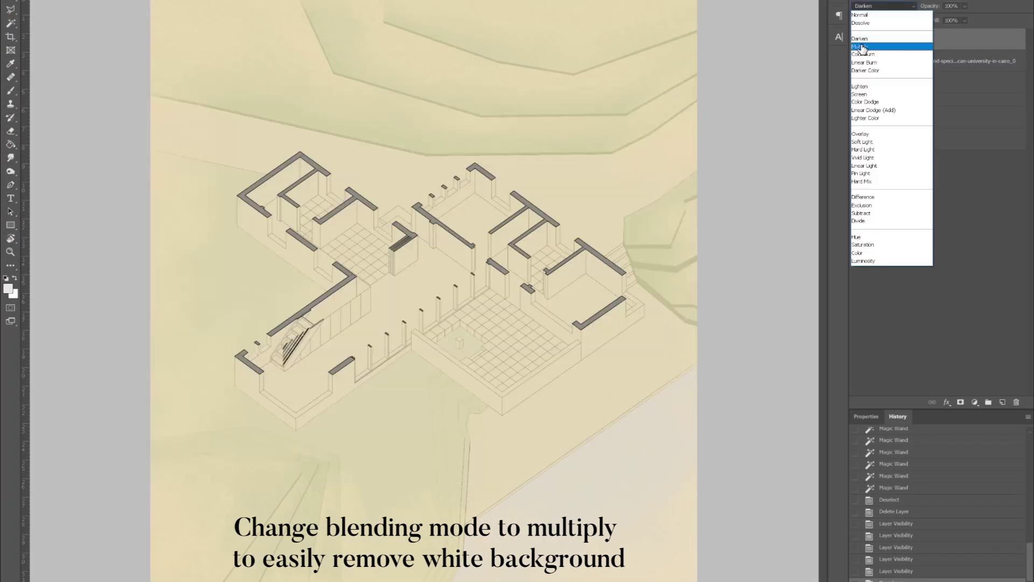
pyautogui.click(861, 47)
pyautogui.hotkey('ctrl', 't')
pyautogui.scroll(-2, 595, 173)
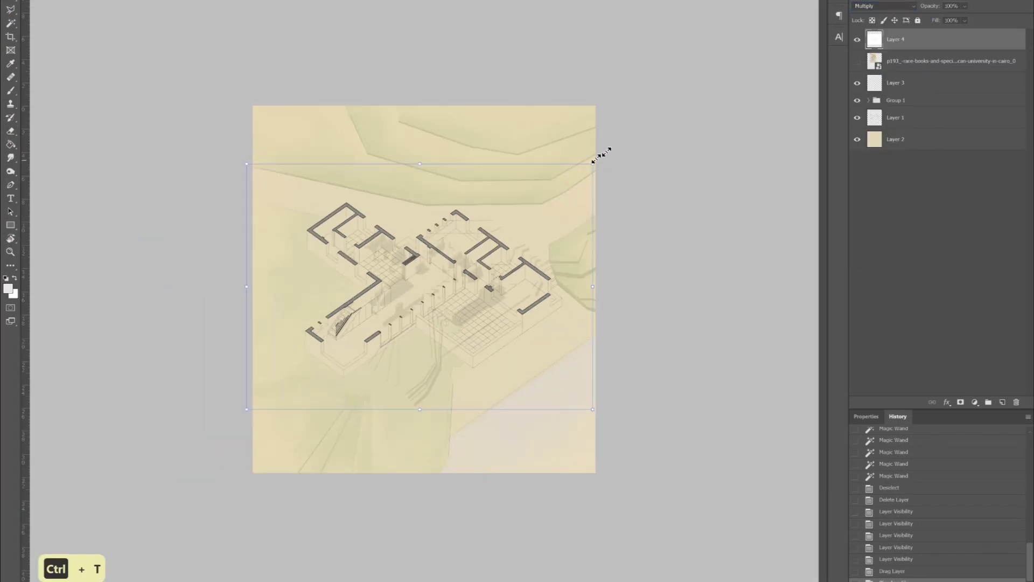
pyautogui.moveTo(617, 144); pyautogui.dragTo(752, 50)
pyautogui.moveTo(382, 233); pyautogui.dragTo(376, 251)
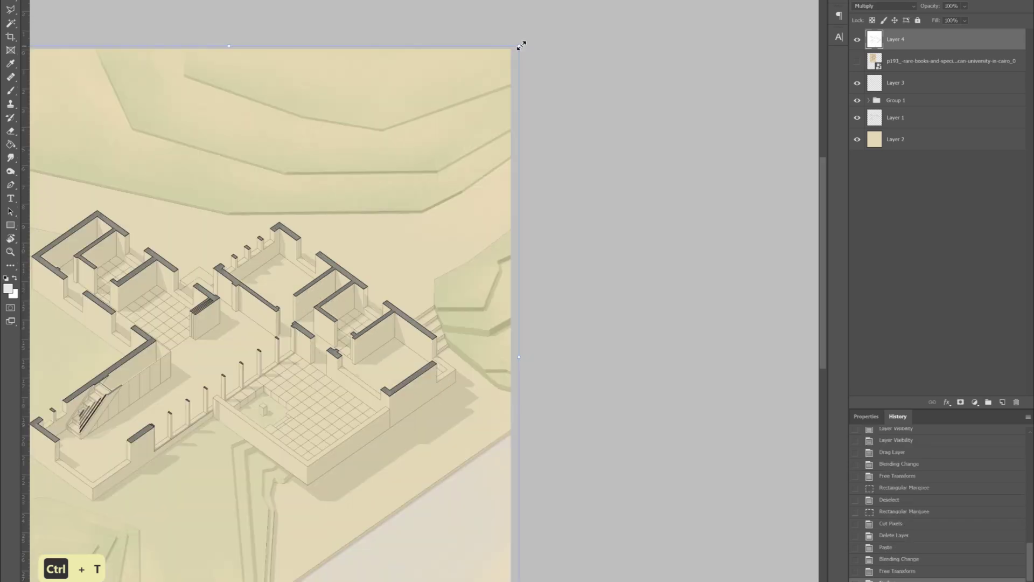
# Fine-tune the size of the shadow layer, apply the transform and nudge the shadows into line with the house walls.
pyautogui.moveTo(518, 45); pyautogui.dragTo(519, 47)
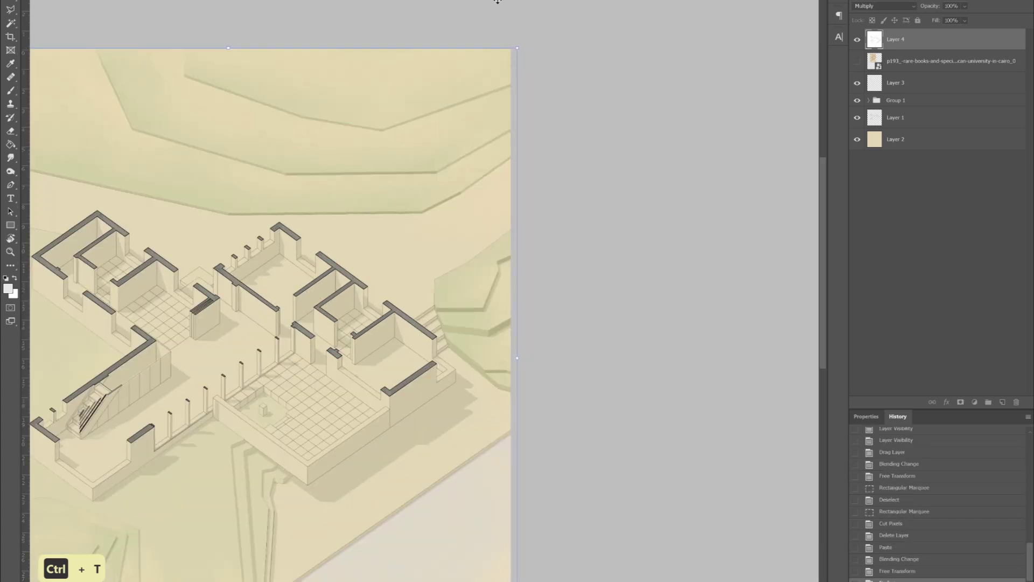
pyautogui.press('Return')
pyautogui.scroll(3, 335, 473)
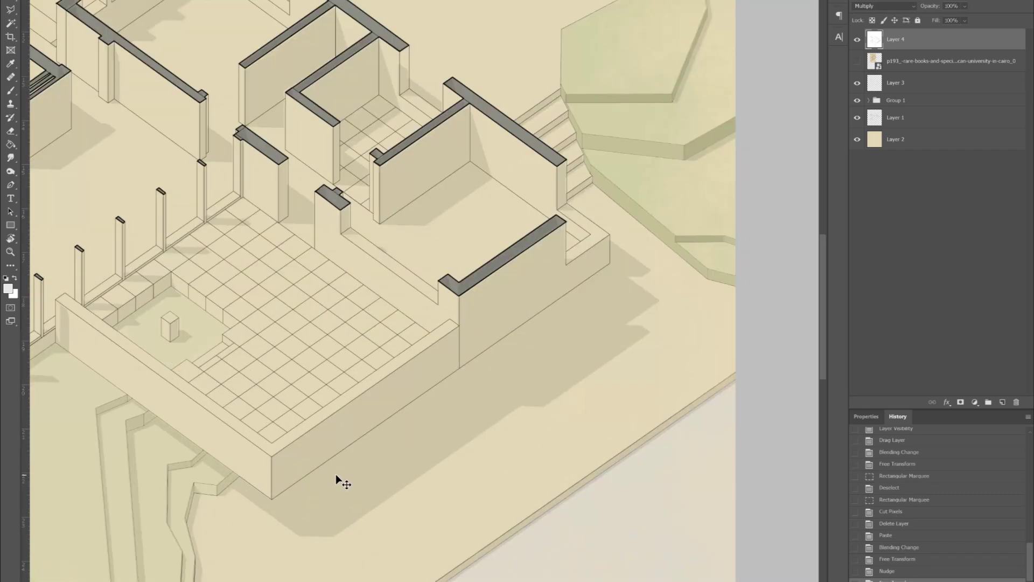
pyautogui.press('Right')
pyautogui.press('Up')
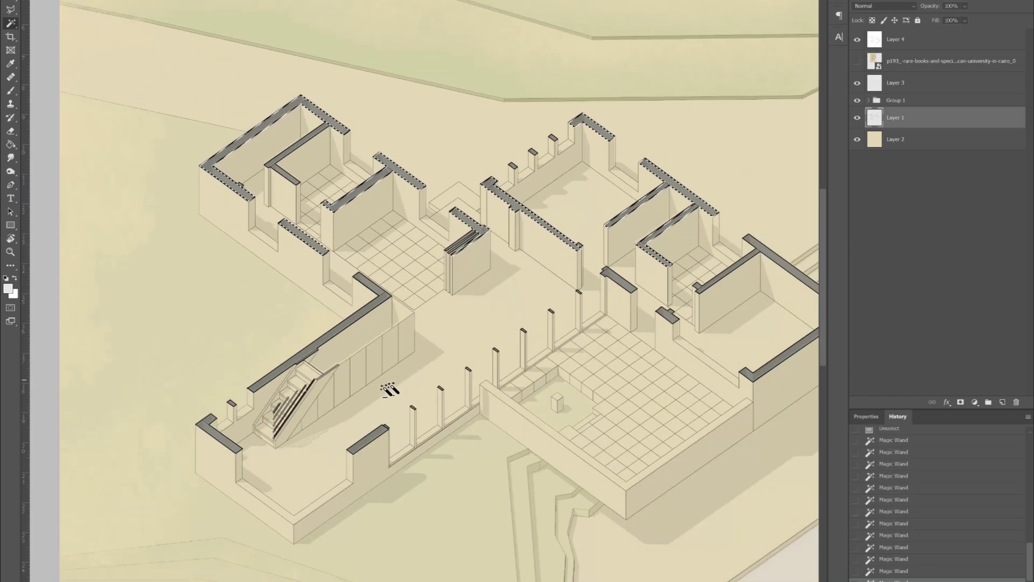
# Add more grey wall tops on Layer 1 to the Magic Wand selection, erase the shadow inside them on Layer 4 and deselect.
pyautogui.scroll(3, 385, 388)
pyautogui.keyDown('shift'); pyautogui.click(358, 246); pyautogui.keyUp('shift')
pyautogui.keyDown('shift'); pyautogui.click(90, 469); pyautogui.keyUp('shift')
pyautogui.keyDown('shift'); pyautogui.click(352, 477); pyautogui.keyUp('shift')
pyautogui.scroll(-3, 354, 478)
pyautogui.scroll(2, 192, 360)
pyautogui.scroll(2, 746, 381)
pyautogui.keyDown('shift'); pyautogui.click(741, 380); pyautogui.keyUp('shift')
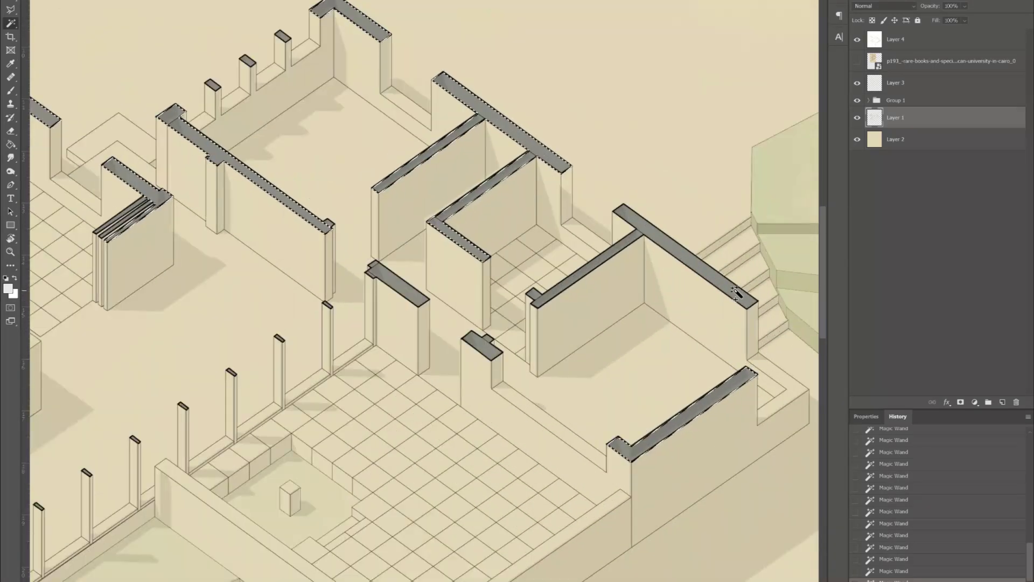
pyautogui.keyDown('shift'); pyautogui.click(695, 281); pyautogui.keyUp('shift')
pyautogui.click(937, 48)
pyautogui.press('Delete')
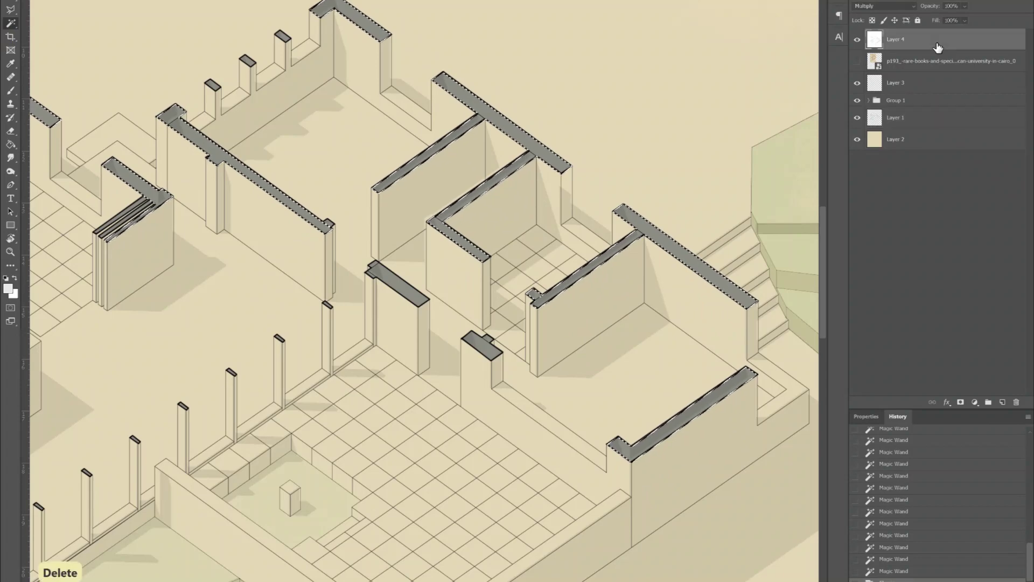
pyautogui.hotkey('ctrl', 'd')
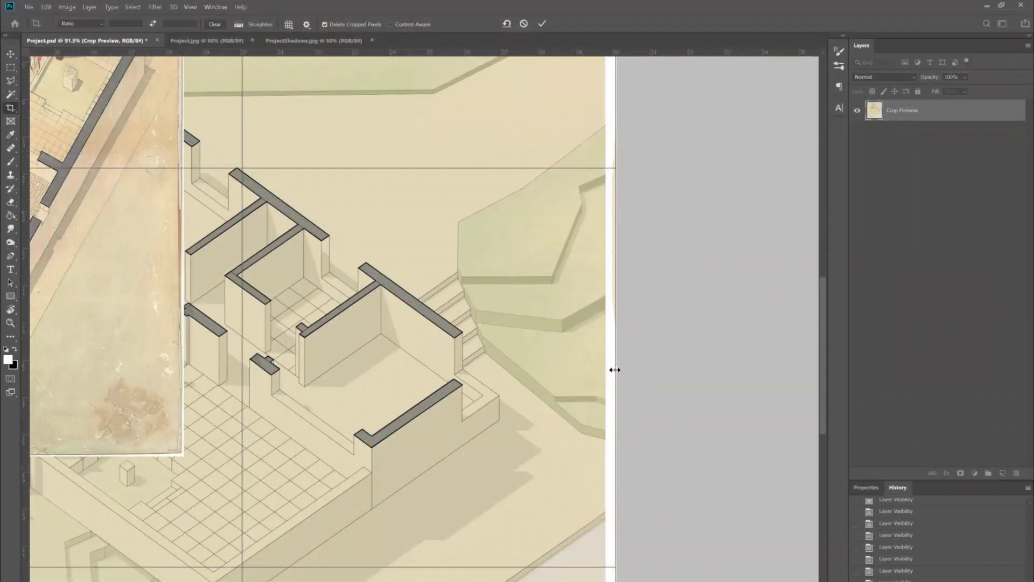
# Adjust the crop's side edges to leave a narrow white border around the illustration and apply the crop.
pyautogui.moveTo(612, 367); pyautogui.dragTo(613, 367)
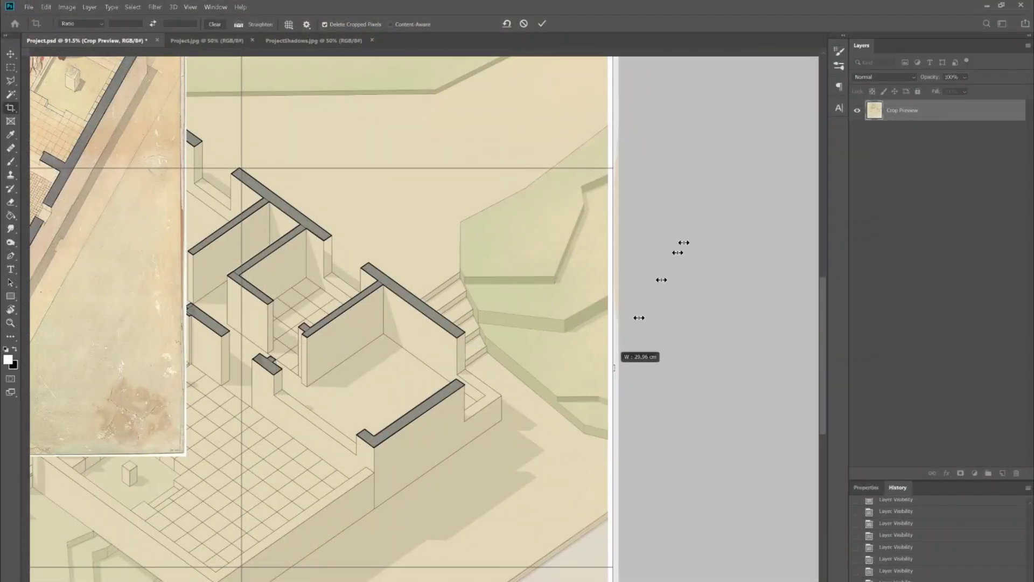
pyautogui.scroll(-5, 687, 230)
pyautogui.scroll(6, 200, 374)
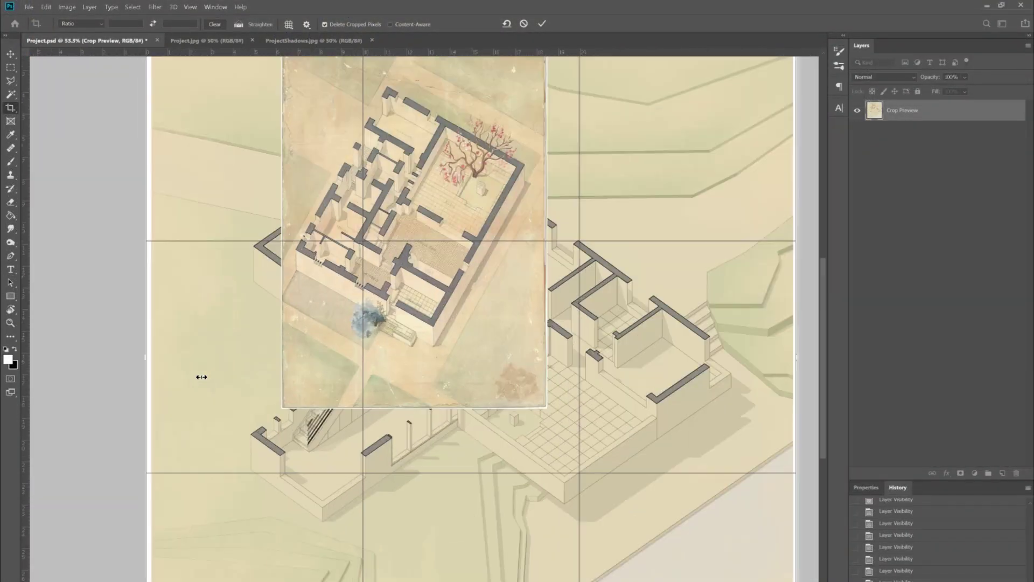
pyautogui.moveTo(238, 346); pyautogui.dragTo(241, 351)
pyautogui.scroll(-6, 203, 177)
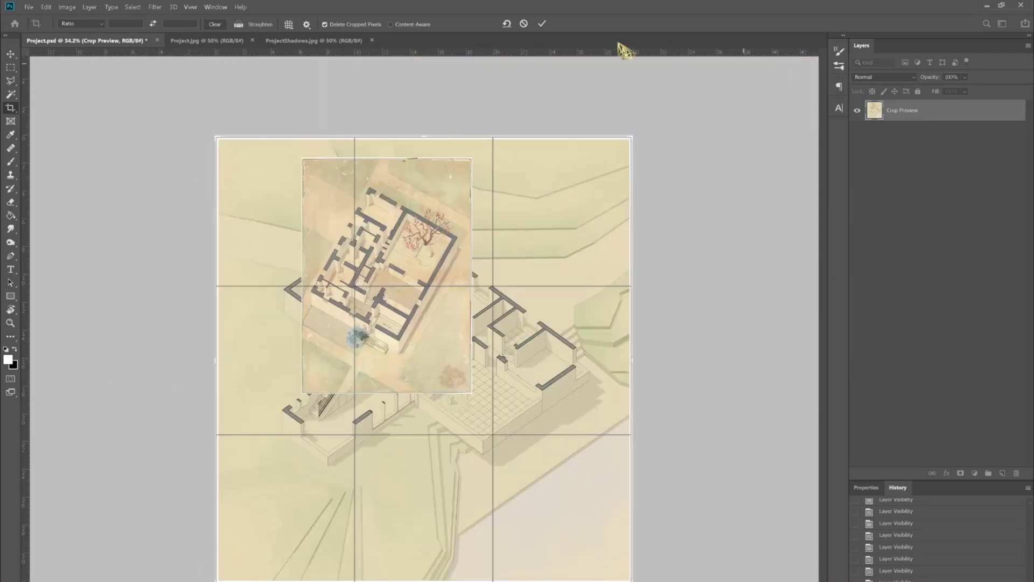
pyautogui.click(542, 23)
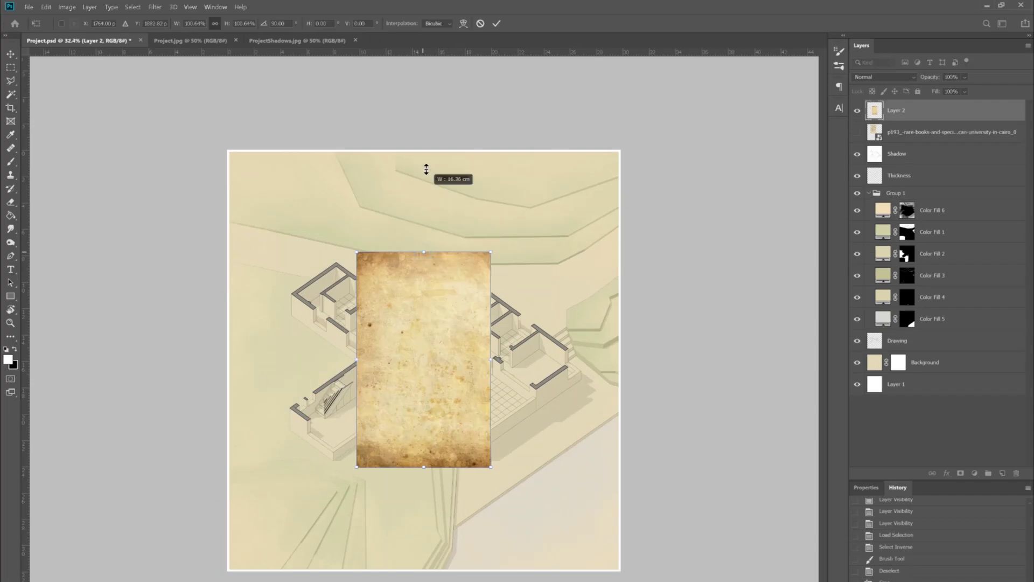
# Stretch the stained paper texture on Layer 2 over the whole canvas and set its blend mode to Darker Color.
pyautogui.moveTo(427, 166)
pyautogui.mouseDown()
pyautogui.moveTo(432, 148)
pyautogui.moveTo(431, 162)
pyautogui.mouseUp()
pyautogui.click(497, 23)
pyautogui.click(910, 78)
pyautogui.click(905, 92)
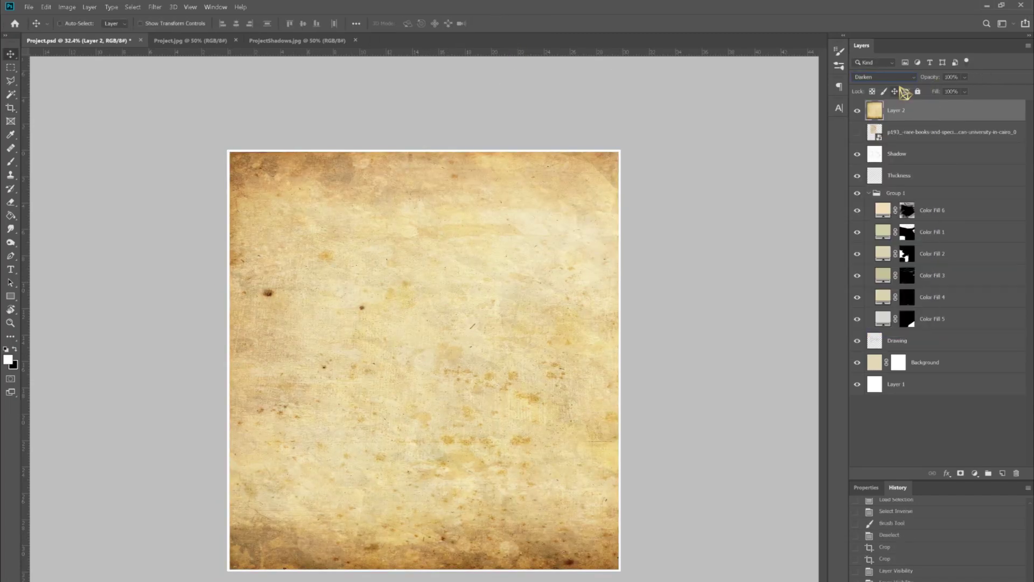
pyautogui.press('Down')
pyautogui.press('Down')
pyautogui.press('Down')
pyautogui.press('Down')
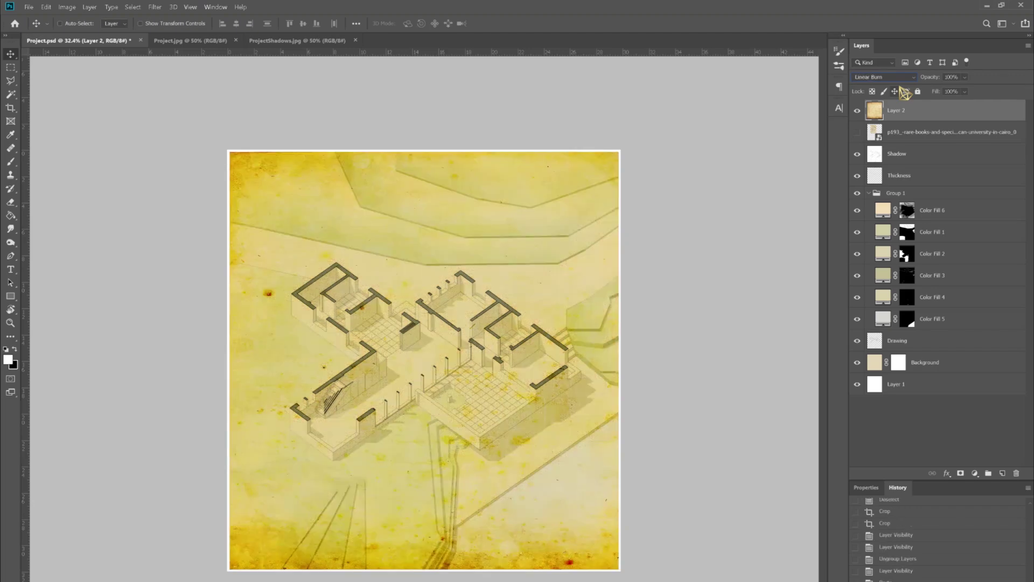
pyautogui.press('Down')
pyautogui.press('Down')
pyautogui.press('Up')
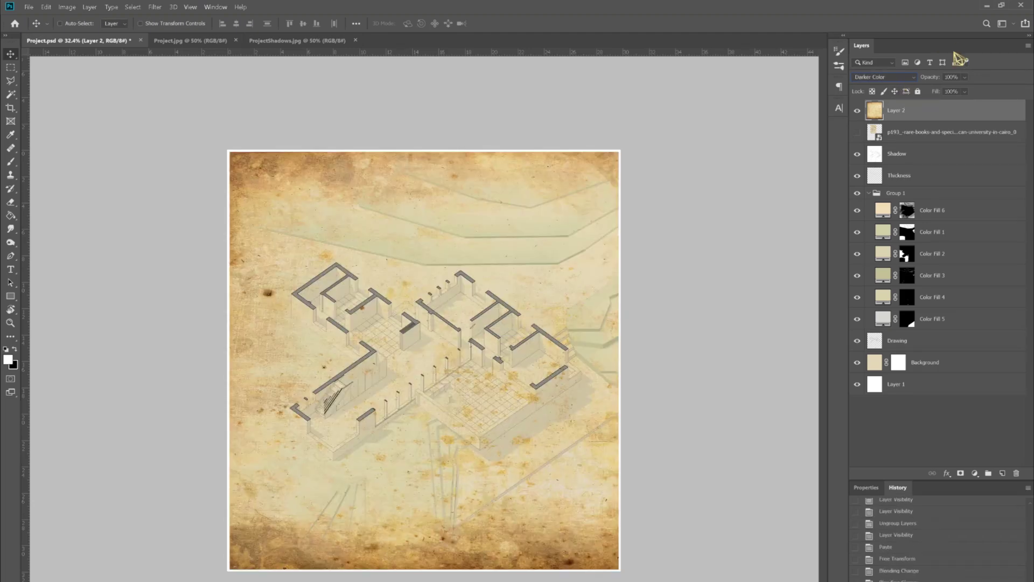
# Lower Layer 2's opacity to 34% and compare the result with the reference illustration.
pyautogui.moveTo(964, 89); pyautogui.dragTo(961, 90)
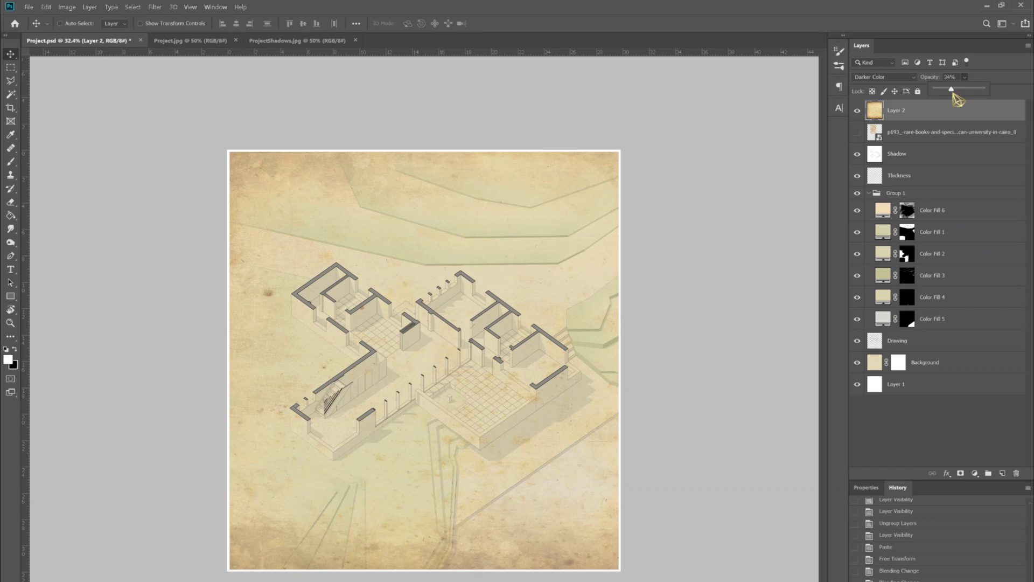
pyautogui.click(858, 133)
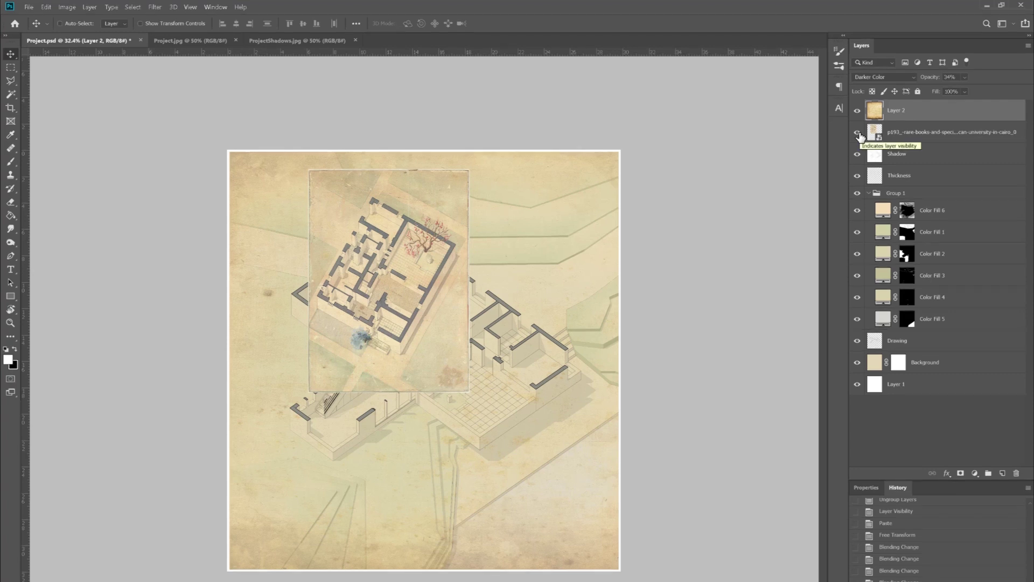
pyautogui.click(857, 133)
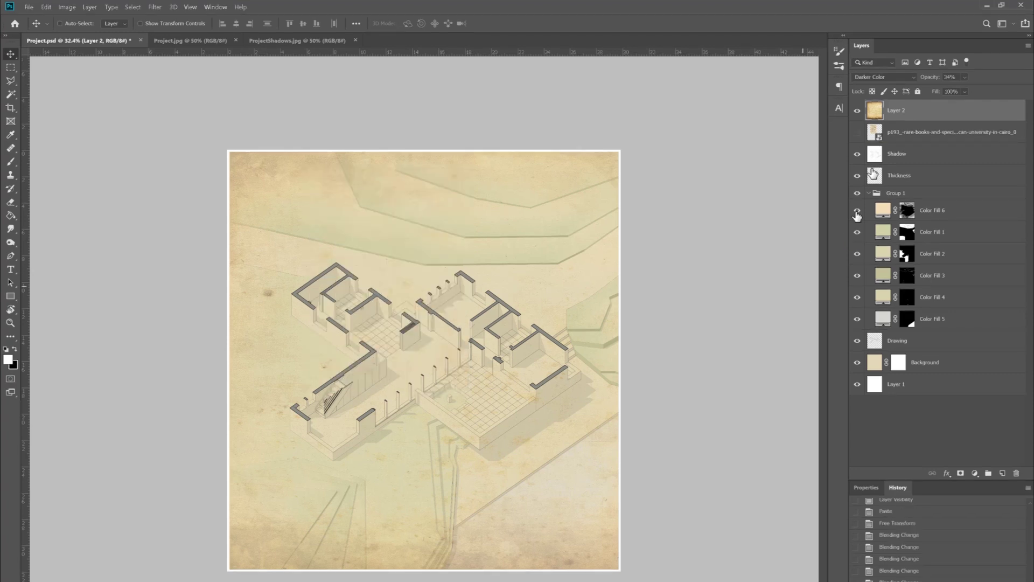
# Add a layer mask to Layer 2 and set up a textured brush with reduced opacity.
pyautogui.click(960, 472)
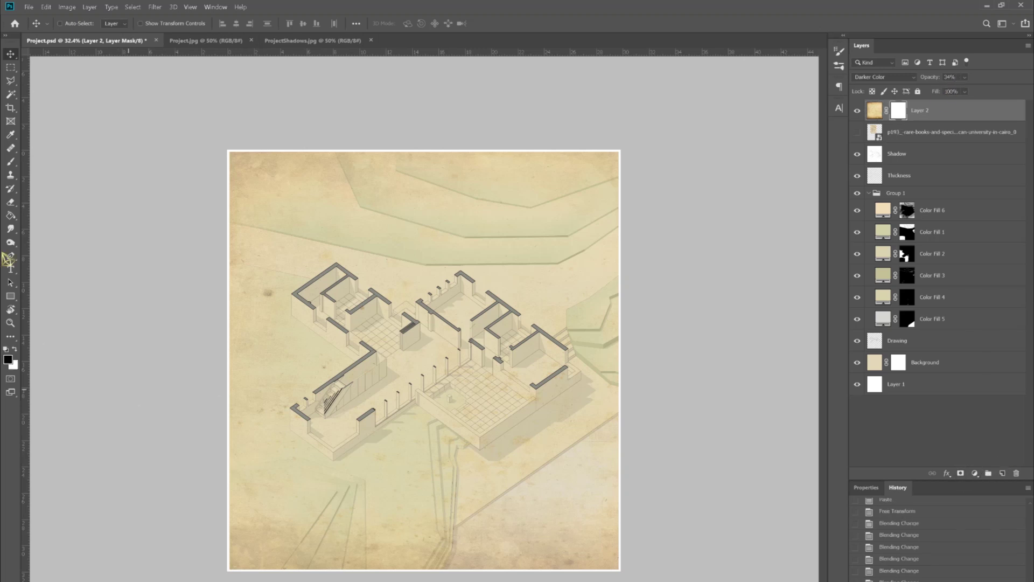
pyautogui.click(11, 162)
pyautogui.rightClick(452, 491)
pyautogui.click(504, 565)
pyautogui.click(237, 24)
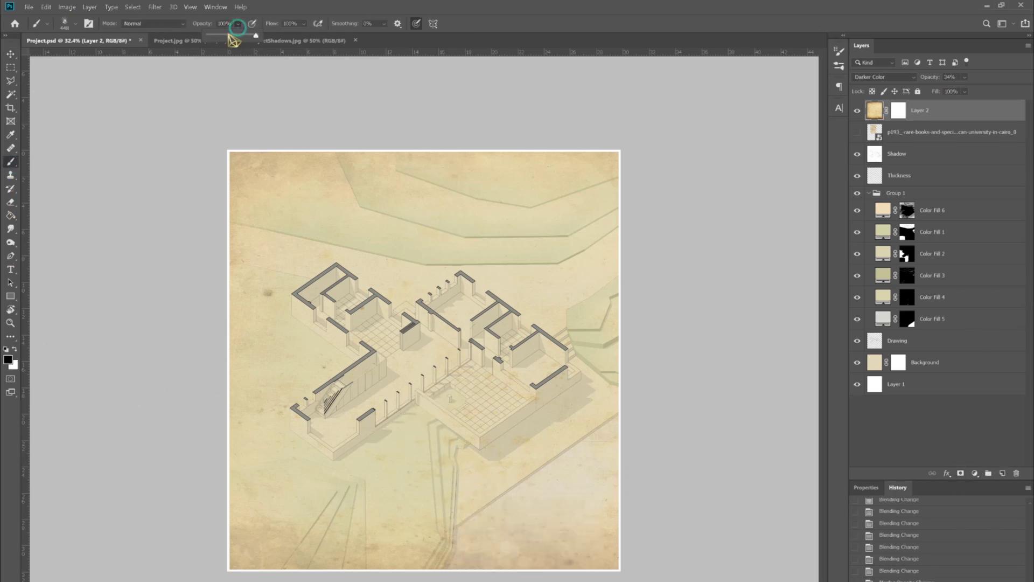
pyautogui.moveTo(236, 37); pyautogui.dragTo(220, 37)
# Target Layer 2's mask and brush black across the house and terrain to fade the stains, raising the brush opacity midway.
pyautogui.moveTo(487, 218); pyautogui.dragTo(420, 259)
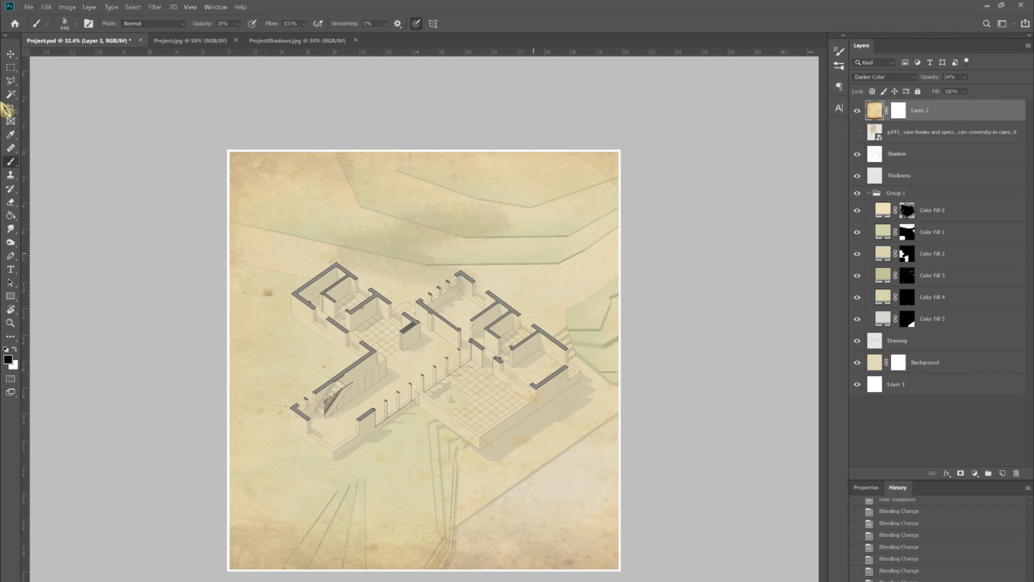
pyautogui.click(899, 111)
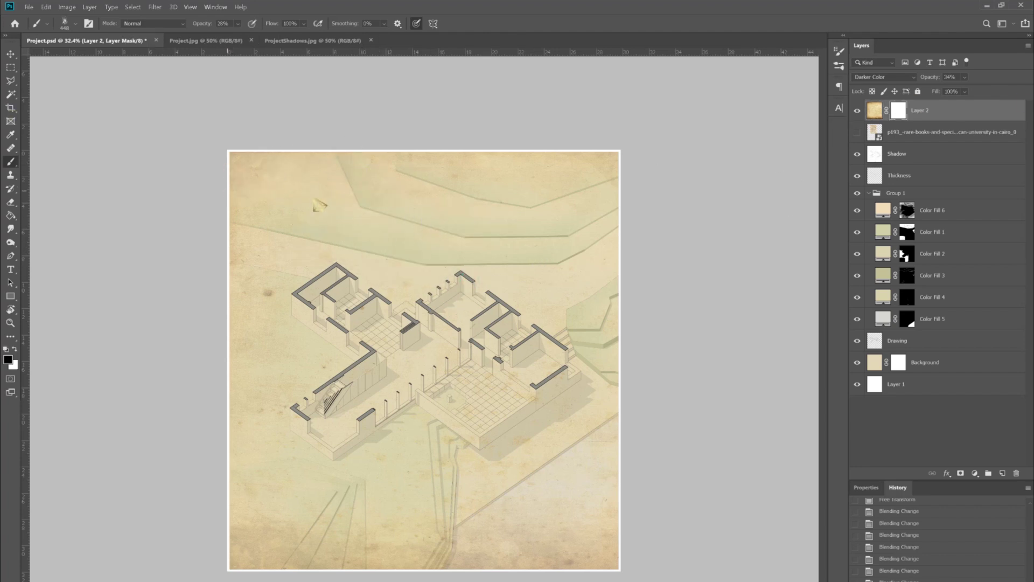
pyautogui.moveTo(319, 205)
pyautogui.mouseDown()
pyautogui.moveTo(425, 205)
pyautogui.moveTo(365, 341)
pyautogui.moveTo(430, 325)
pyautogui.moveTo(371, 431)
pyautogui.mouseUp()
pyautogui.moveTo(238, 24); pyautogui.dragTo(252, 36)
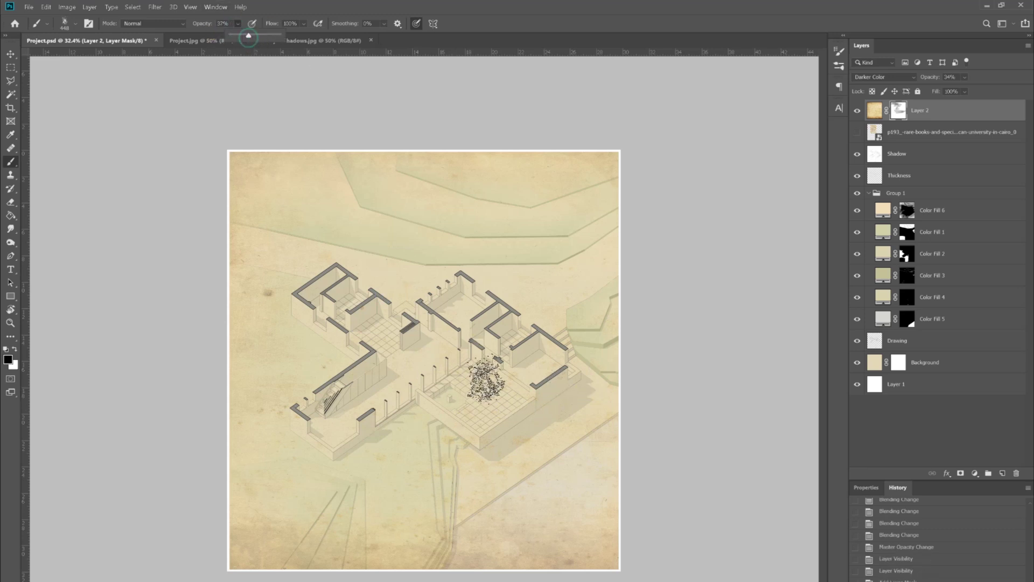
pyautogui.moveTo(443, 451)
pyautogui.mouseDown()
pyautogui.moveTo(429, 499)
pyautogui.moveTo(466, 542)
pyautogui.moveTo(450, 545)
pyautogui.moveTo(502, 561)
pyautogui.moveTo(289, 553)
pyautogui.moveTo(293, 533)
pyautogui.moveTo(353, 521)
pyautogui.moveTo(507, 569)
pyautogui.mouseUp()
# Scale the creased paper texture on Layer 3 up to the full canvas size.
pyautogui.hotkey('ctrl', 't')
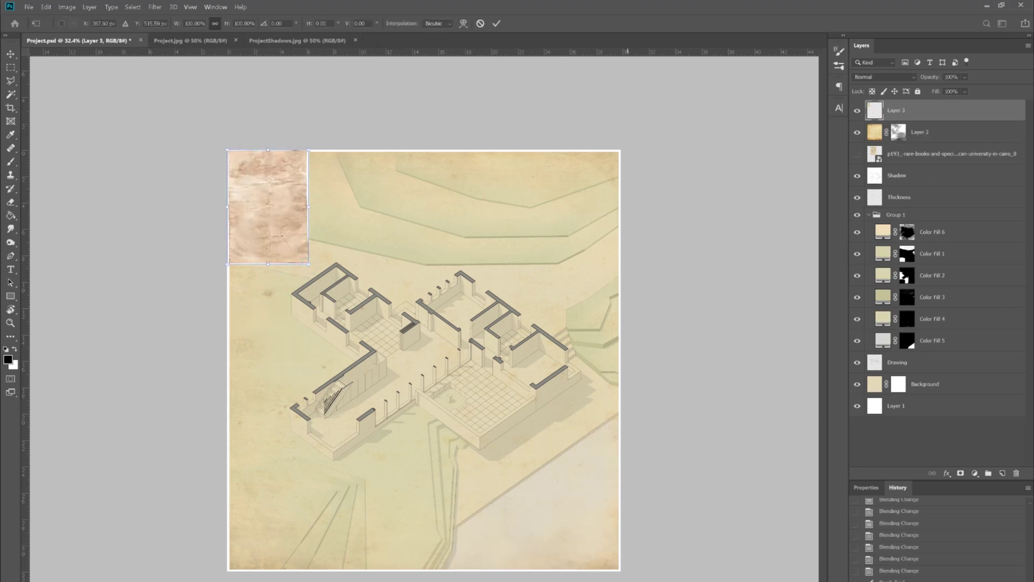
pyautogui.moveTo(309, 263); pyautogui.dragTo(620, 565)
pyautogui.click(496, 23)
# Set Layer 3's blend mode to Color Burn and widen the texture to about 30.38 cm, past the canvas edge.
pyautogui.click(888, 77)
pyautogui.click(878, 111)
pyautogui.press('Down')
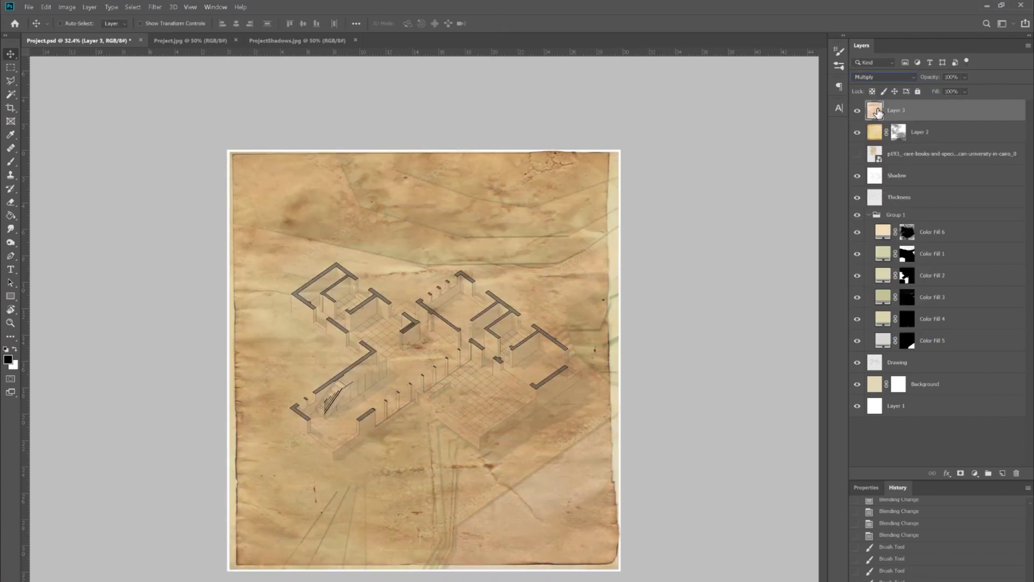
pyautogui.press('Down')
pyautogui.press('Up')
pyautogui.press('Down')
pyautogui.hotkey('ctrl', 't')
pyautogui.moveTo(623, 364); pyautogui.dragTo(626, 363)
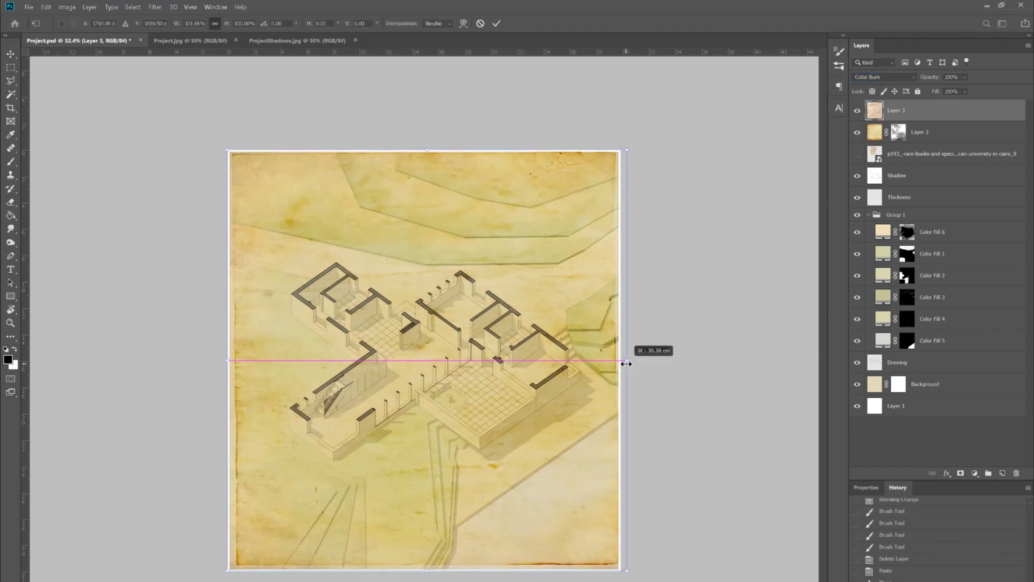
pyautogui.press('Return')
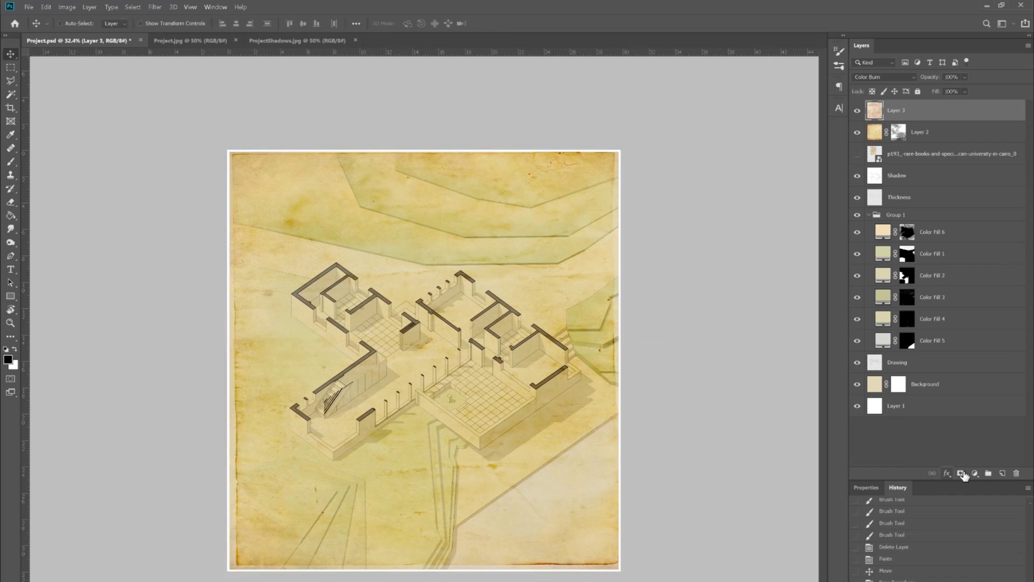
# Add a mask to Layer 3 and brush out the paper texture over the house with an adjusted brush opacity.
pyautogui.click(961, 473)
pyautogui.click(11, 161)
pyautogui.moveTo(399, 356); pyautogui.dragTo(482, 466)
pyautogui.hotkey('ctrl', 'z')
pyautogui.click(238, 23)
pyautogui.moveTo(302, 347); pyautogui.dragTo(497, 469)
# Change the brush opacity and fade Layer 3's texture across the surrounding terrain and the house on its mask.
pyautogui.click(238, 24)
pyautogui.moveTo(244, 36); pyautogui.dragTo(249, 35)
pyautogui.moveTo(407, 532); pyautogui.dragTo(280, 404)
pyautogui.moveTo(266, 536)
pyautogui.mouseDown()
pyautogui.moveTo(579, 527)
pyautogui.moveTo(415, 411)
pyautogui.mouseUp()
pyautogui.moveTo(271, 272); pyautogui.dragTo(554, 215)
pyautogui.moveTo(259, 205)
pyautogui.mouseDown()
pyautogui.moveTo(466, 205)
pyautogui.moveTo(288, 555)
pyautogui.moveTo(508, 399)
pyautogui.mouseUp()
pyautogui.moveTo(294, 218); pyautogui.dragTo(527, 201)
# Lower the opacity of Layer 3.
pyautogui.click(964, 77)
pyautogui.moveTo(986, 88); pyautogui.dragTo(971, 90)
pyautogui.moveTo(971, 90); pyautogui.dragTo(963, 90)
# Move the black scratch texture to the canvas's upper left corner, enlarge it across the artwork and set it to Screen.
pyautogui.click(7, 56)
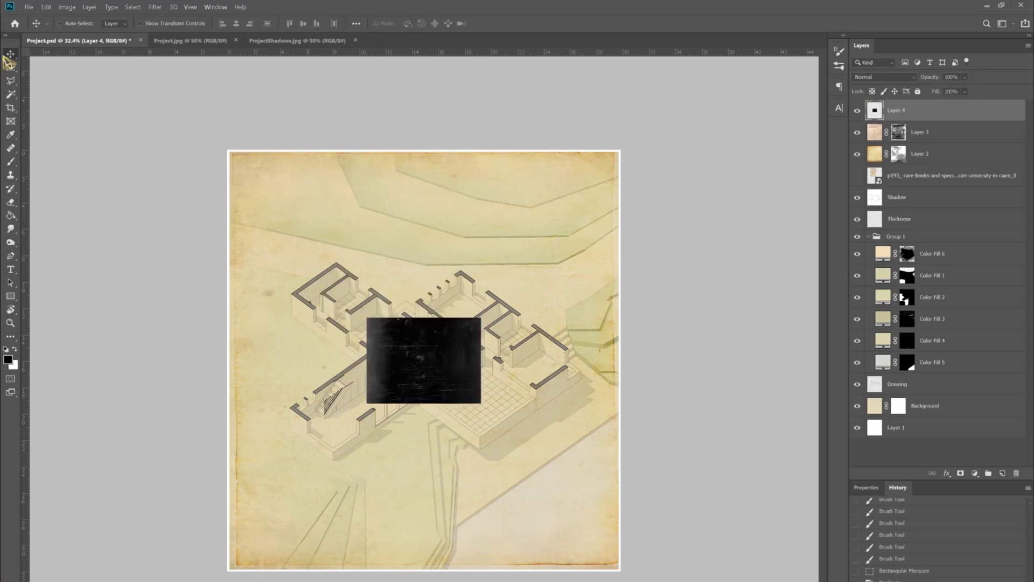
pyautogui.moveTo(424, 355); pyautogui.dragTo(289, 191)
pyautogui.hotkey('ctrl', 't')
pyautogui.moveTo(344, 237); pyautogui.dragTo(608, 437)
pyautogui.press('Return')
pyautogui.click(883, 77)
pyautogui.click(865, 166)
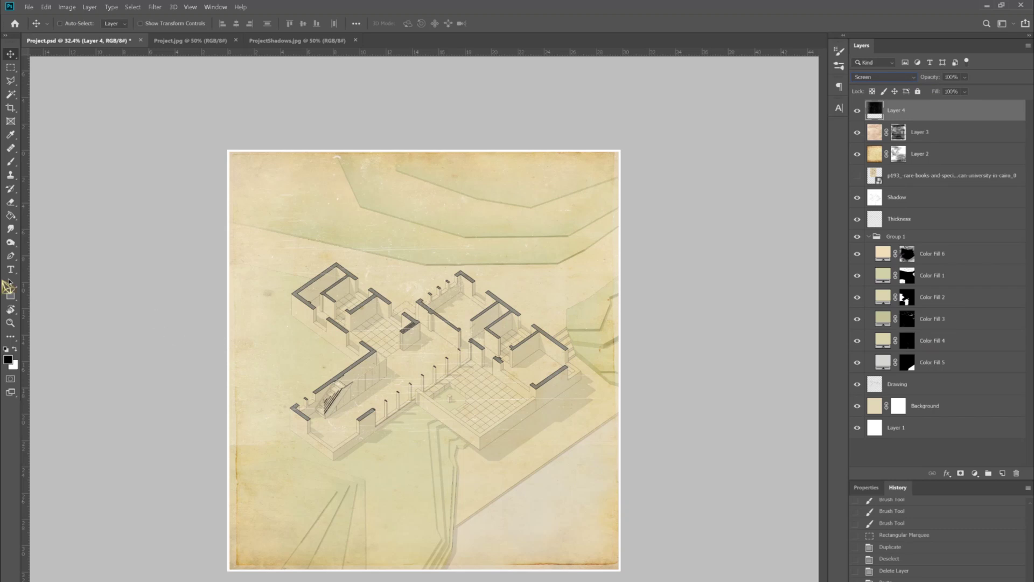
# Add a mask to Layer 4 and brush out its scratches around the house.
pyautogui.press('e')
pyautogui.click(961, 473)
pyautogui.press('b')
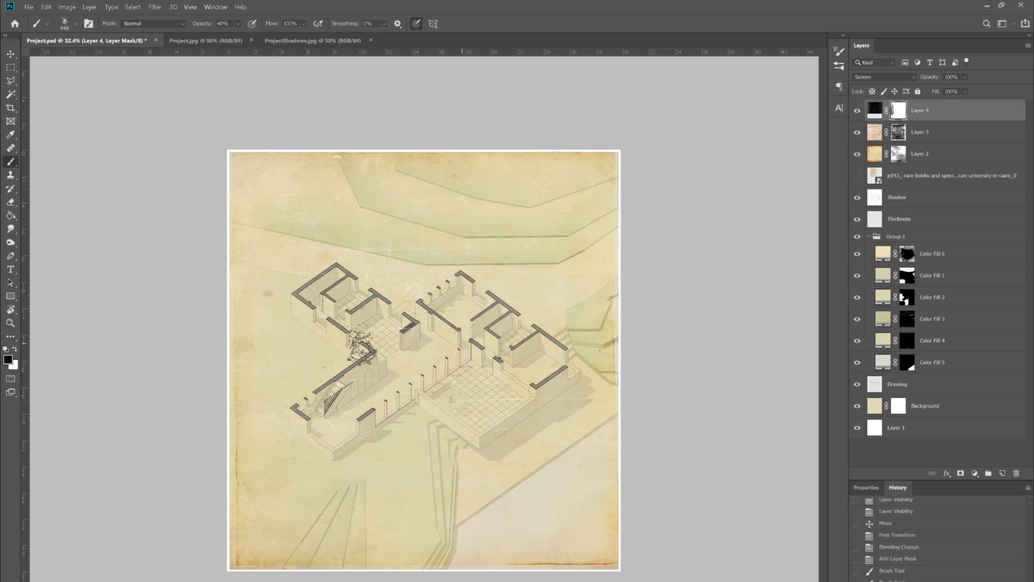
pyautogui.click(312, 404)
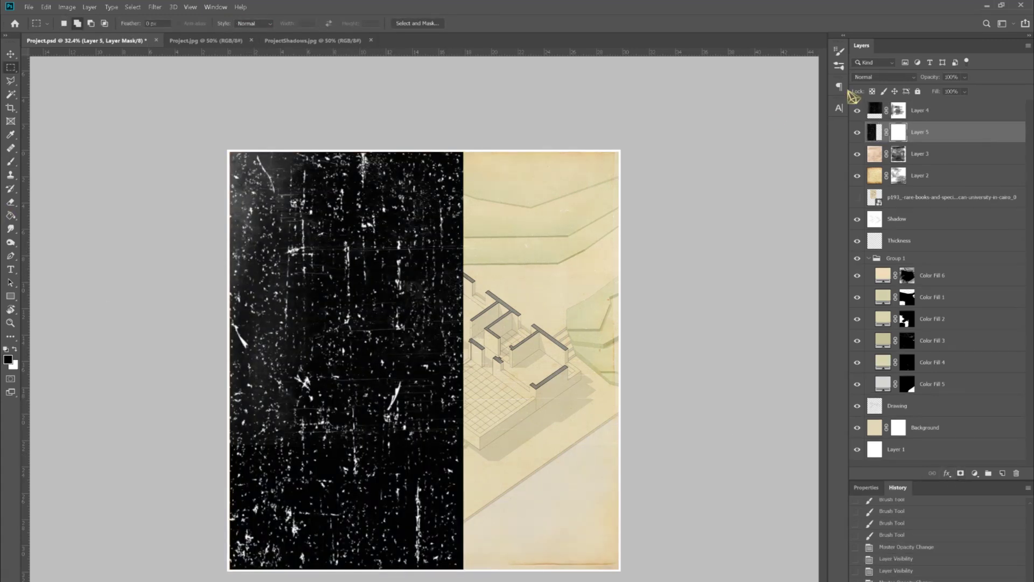
# Set the speckled scratch texture on Layer 5 to Screen and activate the Brush for its mask.
pyautogui.click(883, 77)
pyautogui.click(868, 138)
pyautogui.press('b')
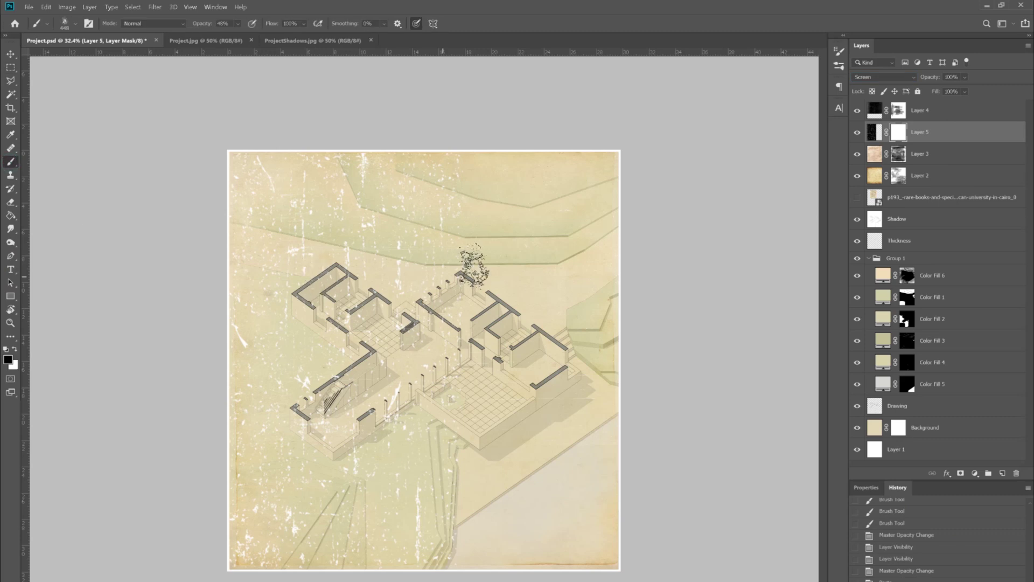
# Brush out most of the white speckles on Layer 5's mask over the house and terrain, with brush opacity at 72%.
pyautogui.moveTo(302, 323); pyautogui.dragTo(458, 333)
pyautogui.click(238, 24)
pyautogui.moveTo(251, 37); pyautogui.dragTo(263, 37)
pyautogui.moveTo(369, 383); pyautogui.dragTo(297, 408)
pyautogui.moveTo(368, 425); pyautogui.dragTo(323, 484)
pyautogui.moveTo(323, 532)
pyautogui.mouseDown()
pyautogui.moveTo(259, 497)
pyautogui.moveTo(263, 448)
pyautogui.moveTo(442, 386)
pyautogui.moveTo(442, 178)
pyautogui.moveTo(432, 189)
pyautogui.moveTo(262, 215)
pyautogui.mouseUp()
pyautogui.moveTo(313, 320); pyautogui.dragTo(402, 332)
pyautogui.moveTo(402, 529); pyautogui.dragTo(295, 470)
pyautogui.click(265, 424)
pyautogui.click(257, 230)
pyautogui.click(293, 187)
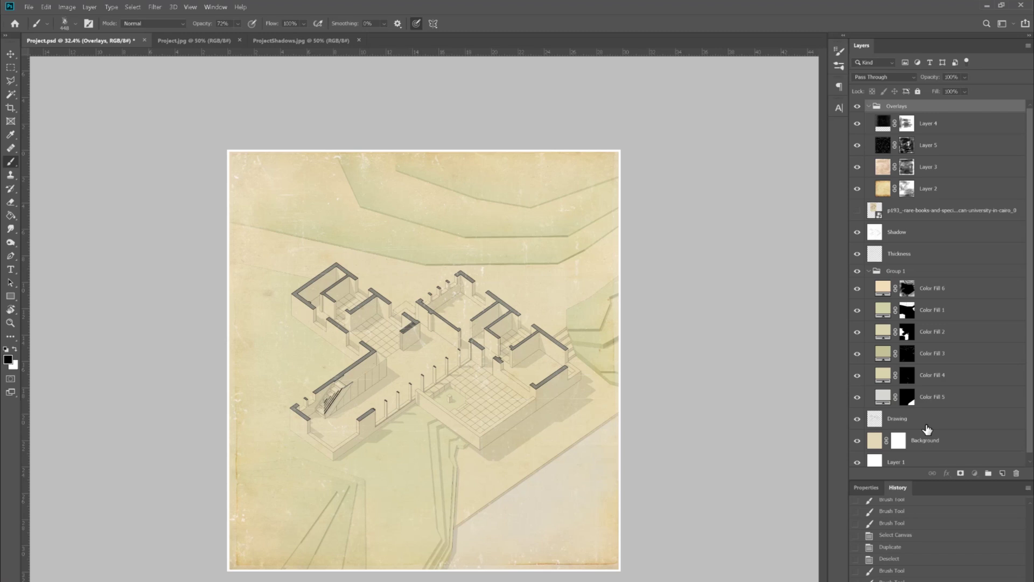
# Group all the artwork layers above Background, from Drawing up to the Overlays group.
pyautogui.click(927, 428)
pyautogui.keyDown('ctrl'); pyautogui.click(942, 415); pyautogui.keyUp('ctrl')
pyautogui.keyDown('shift'); pyautogui.click(942, 423); pyautogui.keyUp('shift')
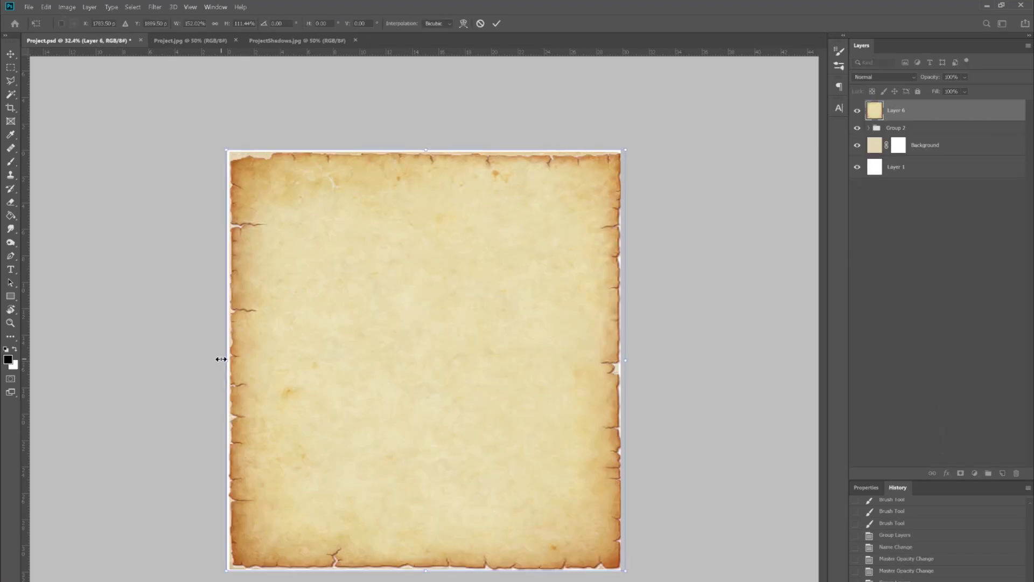
# Finish fitting the torn-edge parchment to the canvas and mask Group 2 with the parchment's outline.
pyautogui.press('Return')
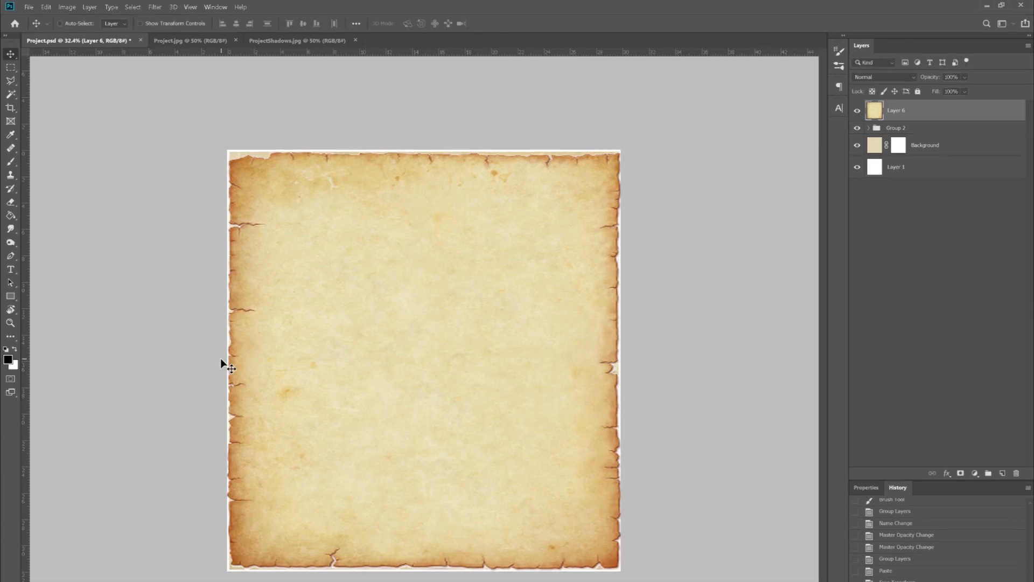
pyautogui.keyDown('ctrl'); pyautogui.click(884, 116); pyautogui.keyUp('ctrl')
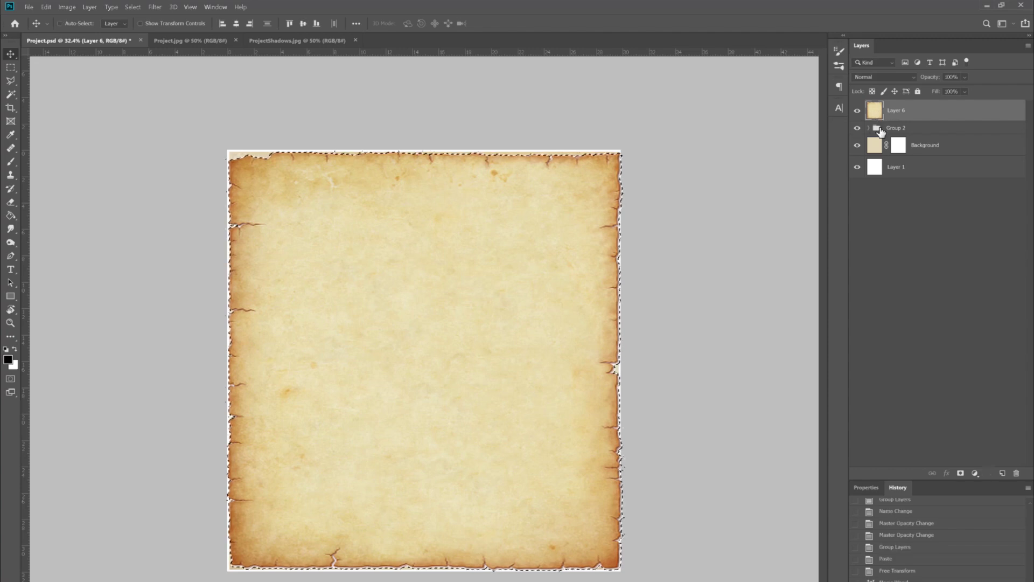
pyautogui.click(889, 127)
pyautogui.click(960, 473)
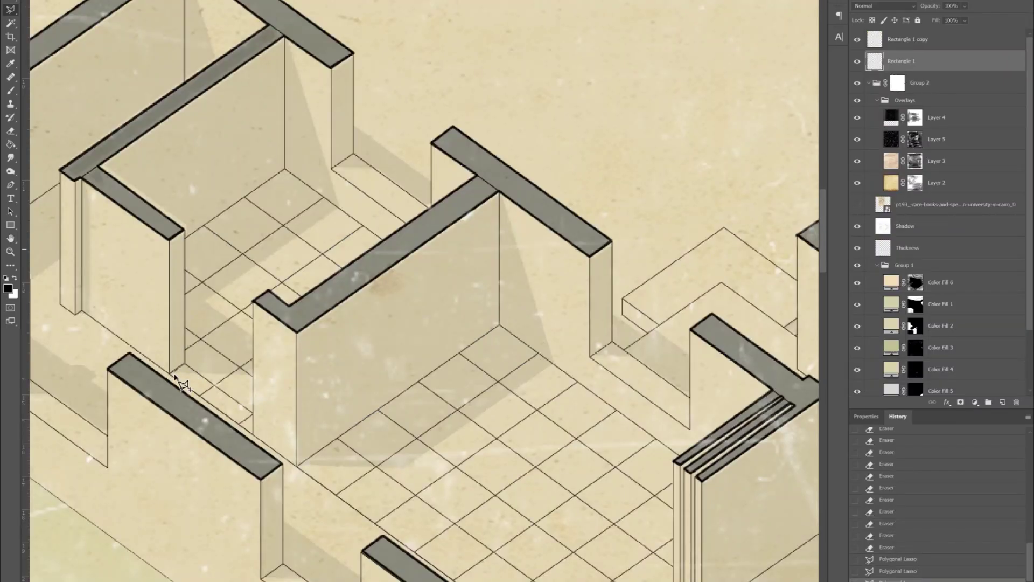
# Outline the small tiled floor between the walls with the Polygonal Lasso.
pyautogui.press('Escape')
pyautogui.click(253, 436)
pyautogui.click(171, 373)
pyautogui.click(185, 237)
pyautogui.scroll(-3, 184, 237)
pyautogui.scroll(3, 439, 477)
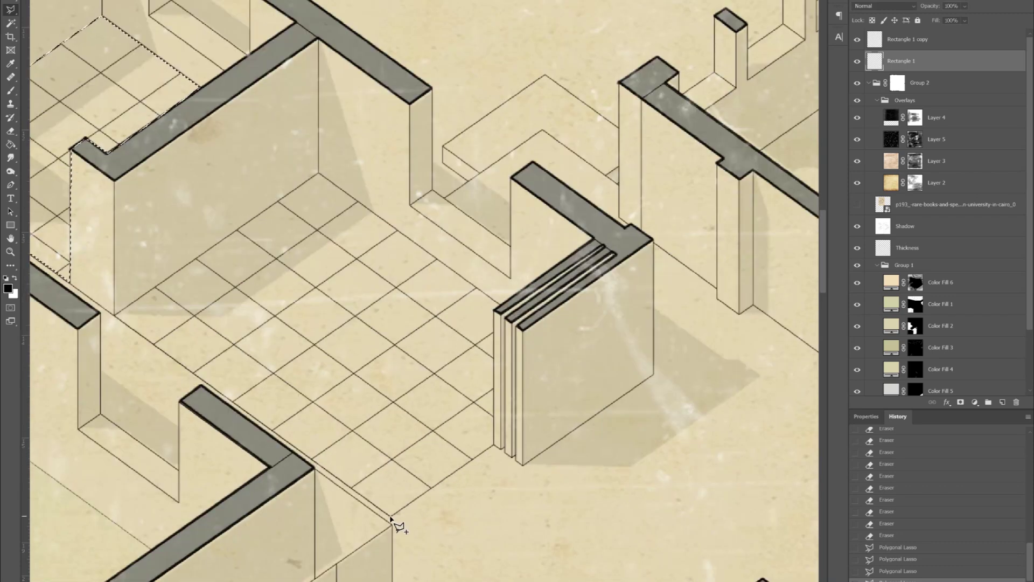
# Add the larger tiled room floor beside the louvred wall to the selection with the Polygonal Lasso.
pyautogui.click(391, 516)
pyautogui.click(494, 446)
pyautogui.click(494, 309)
pyautogui.keyDown('shift'); pyautogui.click(496, 310); pyautogui.keyUp('shift')
pyautogui.click(318, 173)
pyautogui.click(115, 313)
pyautogui.click(391, 515)
pyautogui.click(493, 446)
pyautogui.click(496, 310)
pyautogui.scroll(-5, 493, 315)
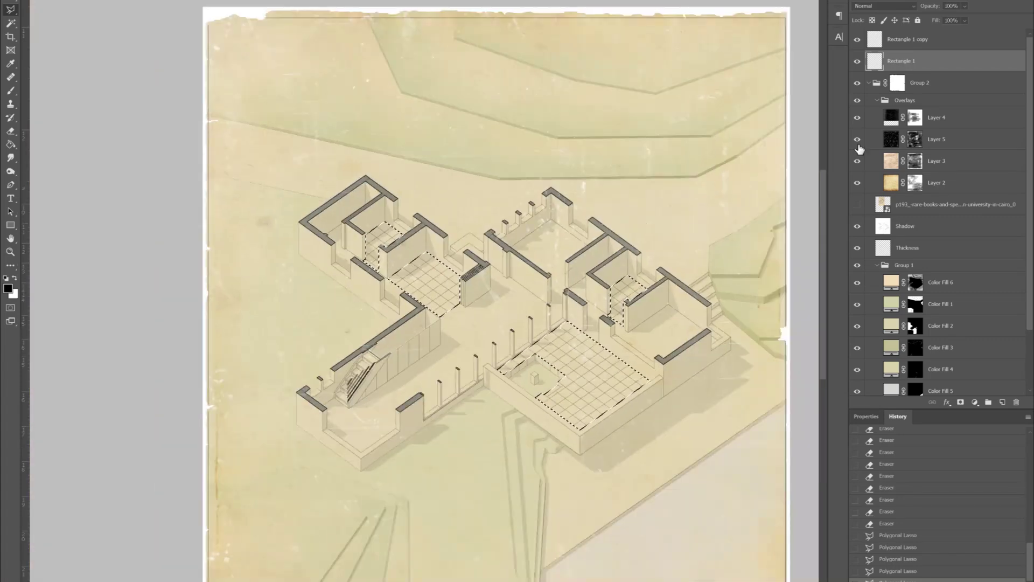
# Show the reference image and fill the selected tiled floors with a solid colour layer sampled from it.
pyautogui.click(857, 205)
pyautogui.click(975, 403)
pyautogui.click(971, 414)
pyautogui.click(489, 198)
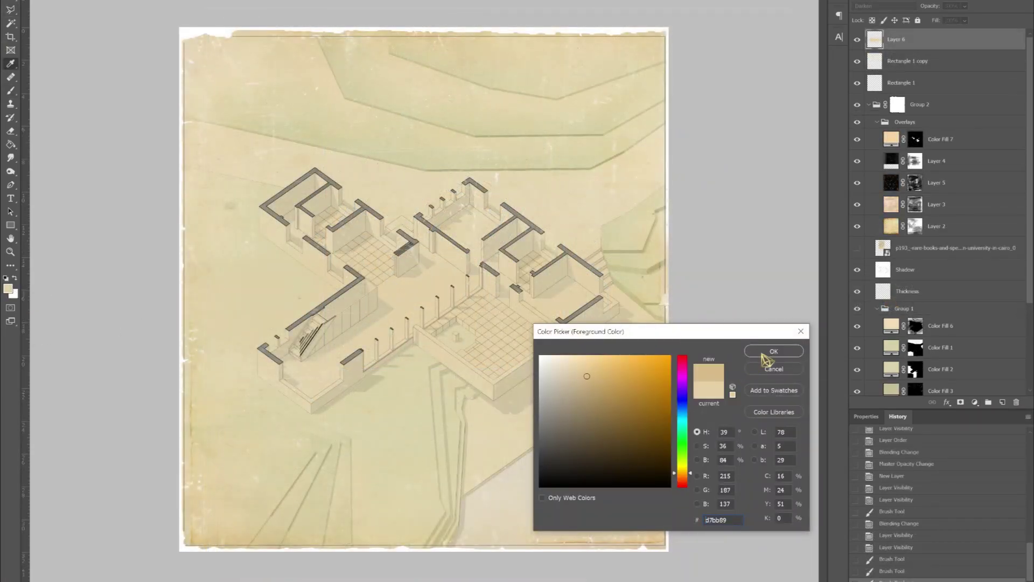
# Brush a broad tan wash in #d7bb89 across the middle of the house on Layer 6.
pyautogui.click(765, 355)
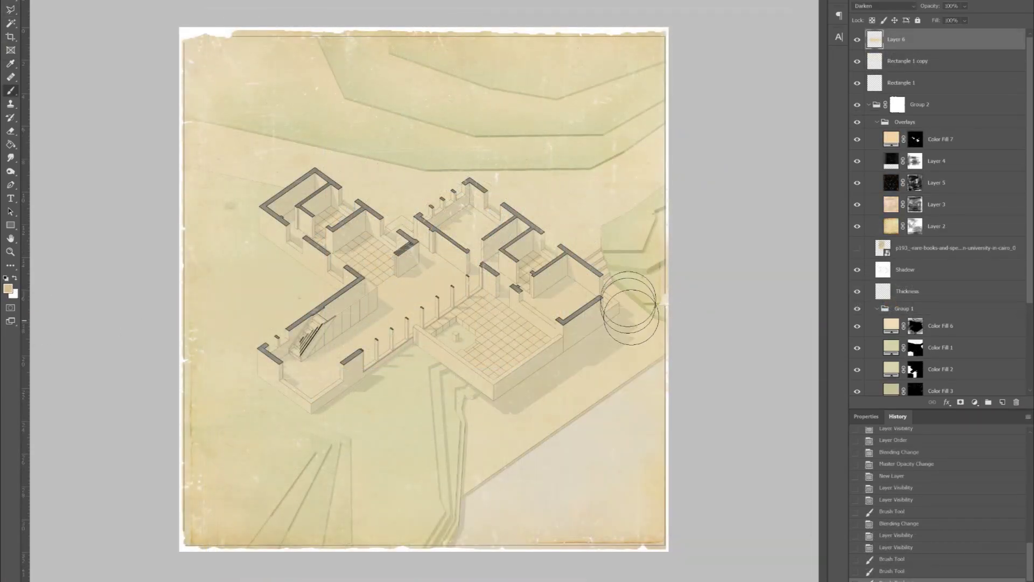
pyautogui.moveTo(630, 296)
pyautogui.mouseDown()
pyautogui.moveTo(602, 317)
pyautogui.moveTo(380, 264)
pyautogui.moveTo(271, 278)
pyautogui.mouseUp()
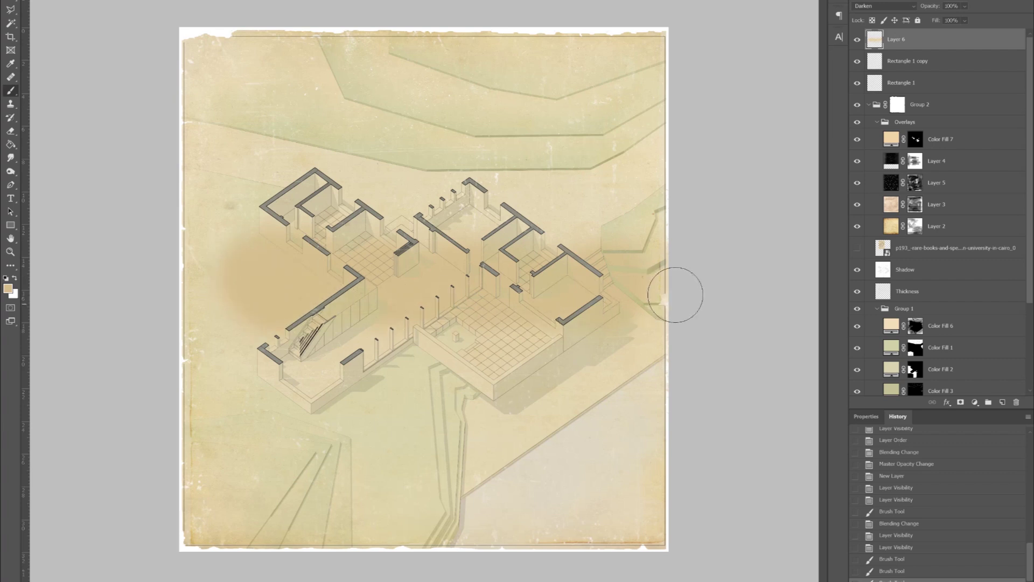
# Move Layer 6 below Layer 2 in the Overlays group and set its blending mode to Darker Color.
pyautogui.click(887, 5)
pyautogui.click(890, 9)
pyautogui.press('Down')
pyautogui.press('Down')
pyautogui.press('Down')
pyautogui.moveTo(922, 69); pyautogui.dragTo(957, 234)
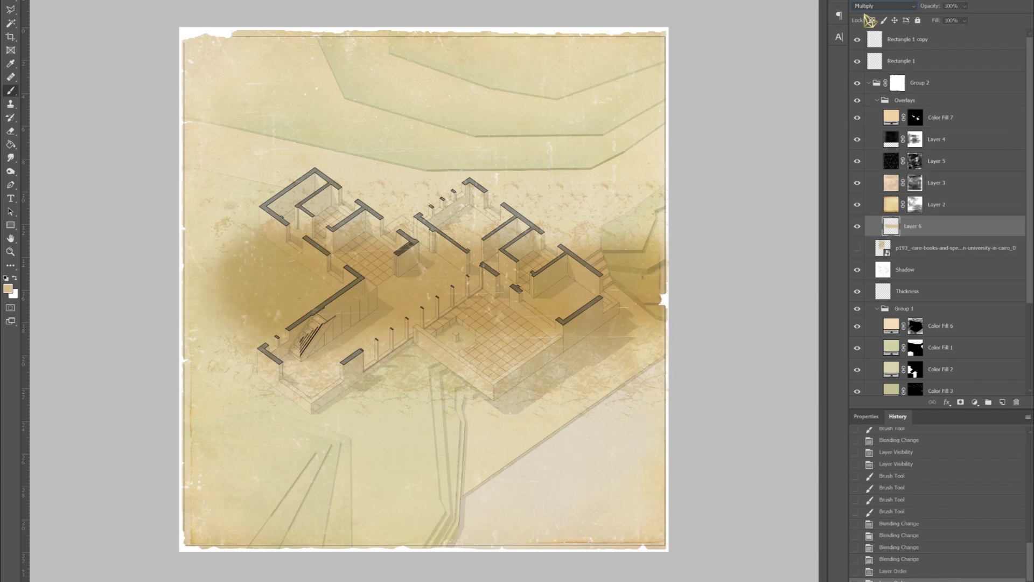
pyautogui.press('Down')
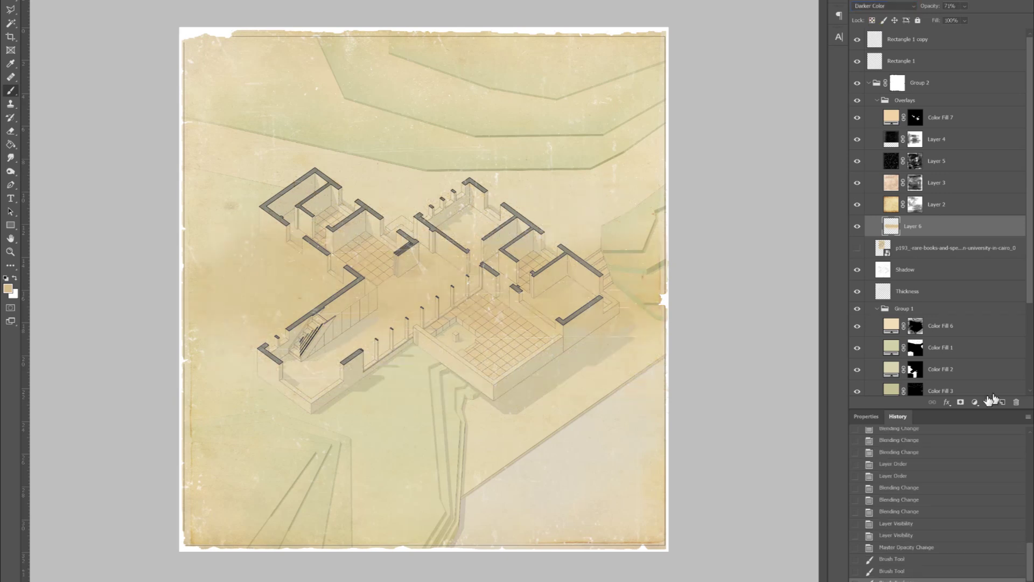
# Mask Layer 6 and brush away parts of its tan wash around the house with a grunge brush.
pyautogui.moveTo(499, 348); pyautogui.dragTo(506, 349)
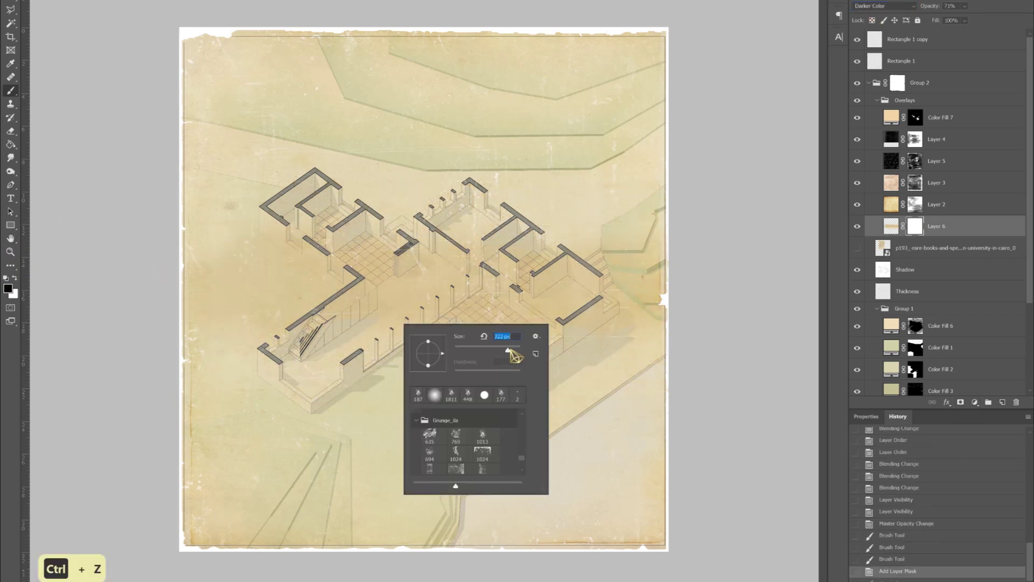
pyautogui.click(281, 252)
pyautogui.moveTo(388, 276)
pyautogui.mouseDown()
pyautogui.moveTo(525, 286)
pyautogui.moveTo(640, 276)
pyautogui.moveTo(395, 273)
pyautogui.moveTo(513, 262)
pyautogui.mouseUp()
pyautogui.moveTo(307, 268)
pyautogui.mouseDown()
pyautogui.moveTo(337, 341)
pyautogui.moveTo(461, 343)
pyautogui.moveTo(181, 387)
pyautogui.mouseUp()
pyautogui.moveTo(345, 358)
pyautogui.mouseDown()
pyautogui.moveTo(383, 316)
pyautogui.moveTo(308, 335)
pyautogui.mouseUp()
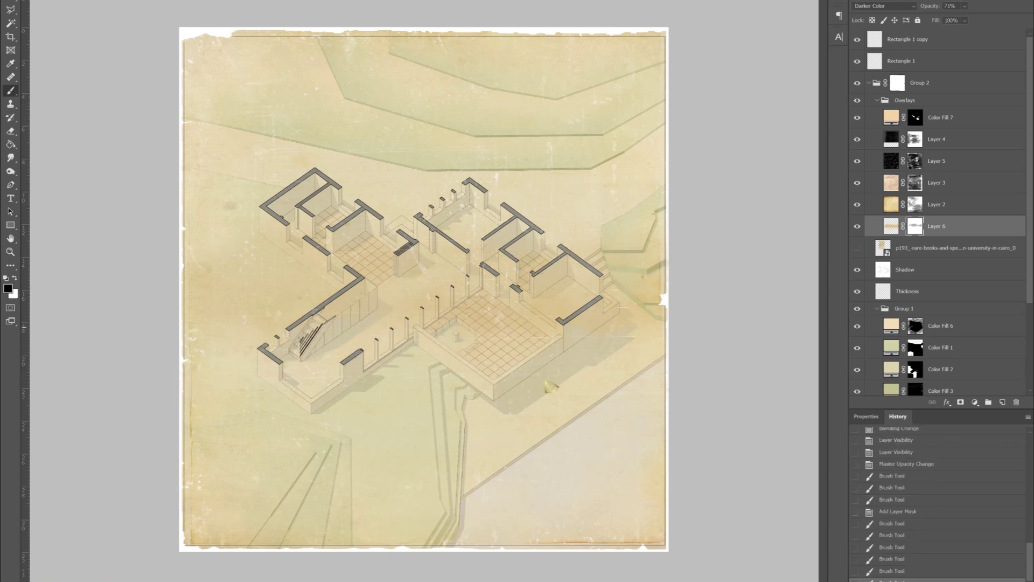
pyautogui.click(623, 323)
pyautogui.click(577, 340)
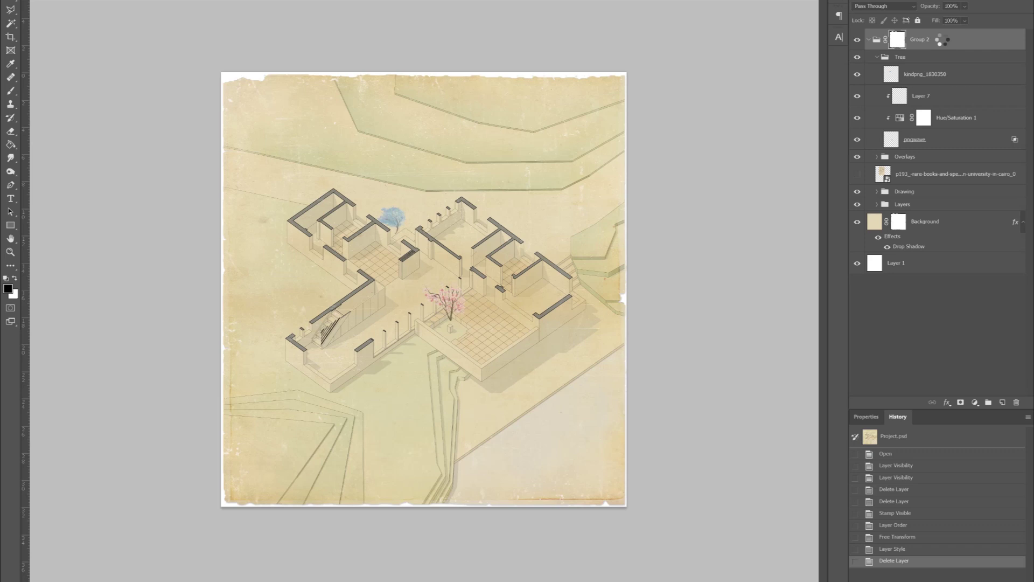
# Stamp the visible layers into a new layer beneath Background and enlarge it slightly past the canvas edges.
pyautogui.click(909, 263)
pyautogui.hotkey('ctrl', 'shift', 'alt', 'e')
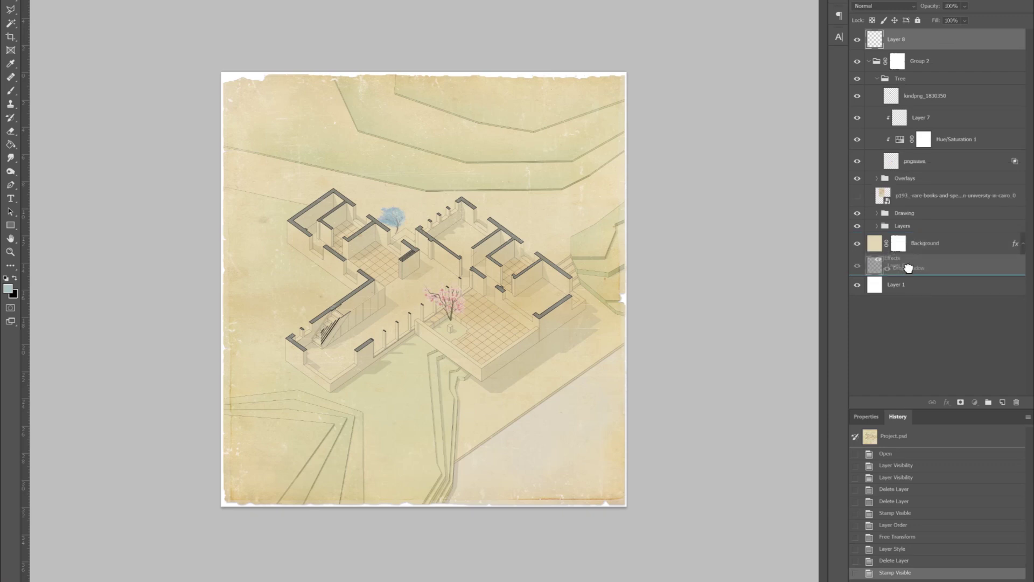
pyautogui.hotkey('ctrl', 't')
pyautogui.moveTo(627, 72); pyautogui.dragTo(634, 63)
pyautogui.moveTo(425, 61); pyautogui.dragTo(428, 65)
pyautogui.moveTo(216, 287); pyautogui.dragTo(197, 284)
pyautogui.moveTo(424, 54); pyautogui.dragTo(422, 65)
# Adjust the distance and opacity of Background's drop shadow.
pyautogui.doubleClick(909, 246)
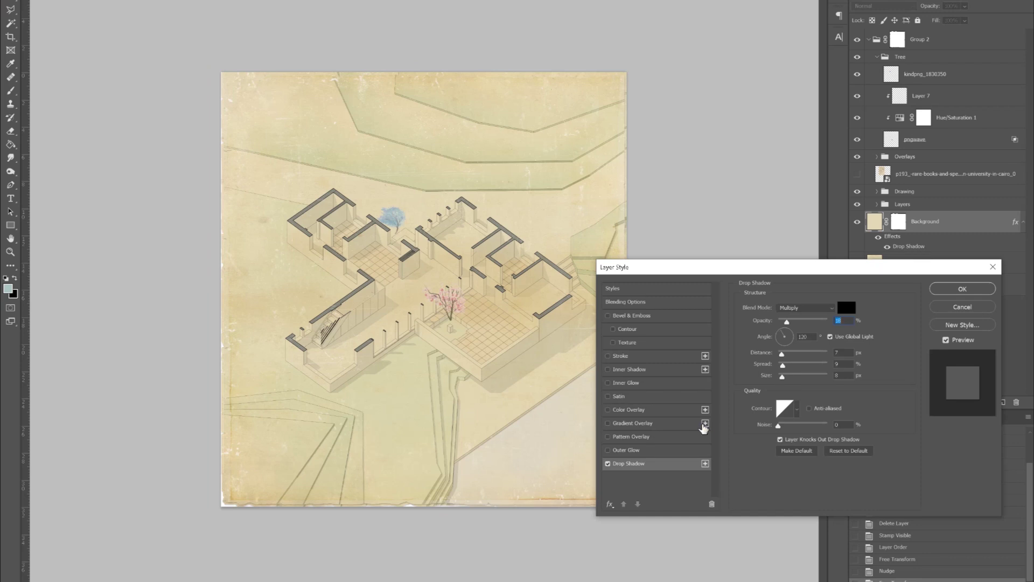
pyautogui.moveTo(785, 352); pyautogui.dragTo(788, 350)
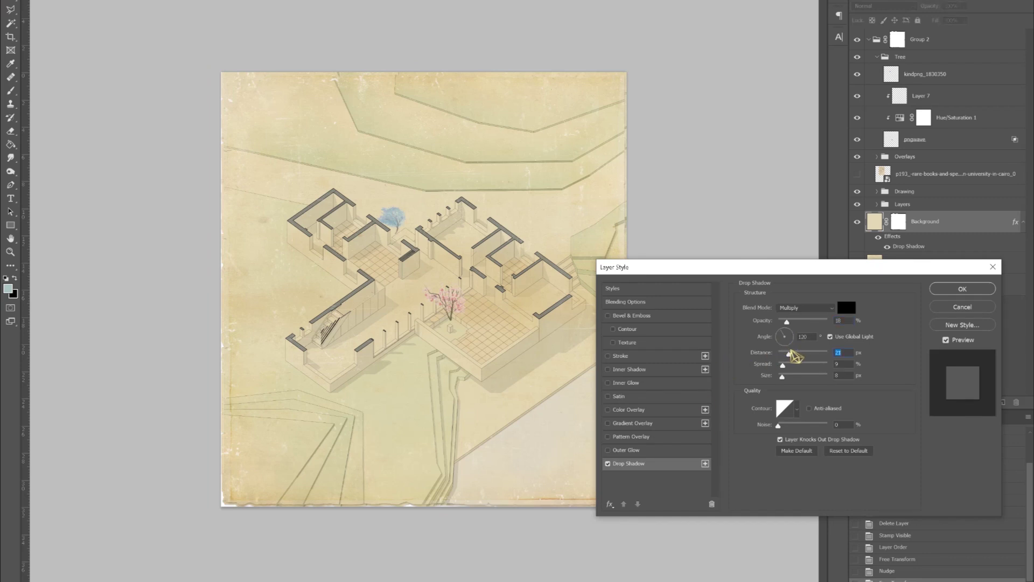
pyautogui.moveTo(792, 354); pyautogui.dragTo(787, 357)
pyautogui.moveTo(786, 322)
pyautogui.mouseDown()
pyautogui.moveTo(814, 322)
pyautogui.moveTo(784, 321)
pyautogui.moveTo(783, 331)
pyautogui.mouseUp()
pyautogui.click(962, 291)
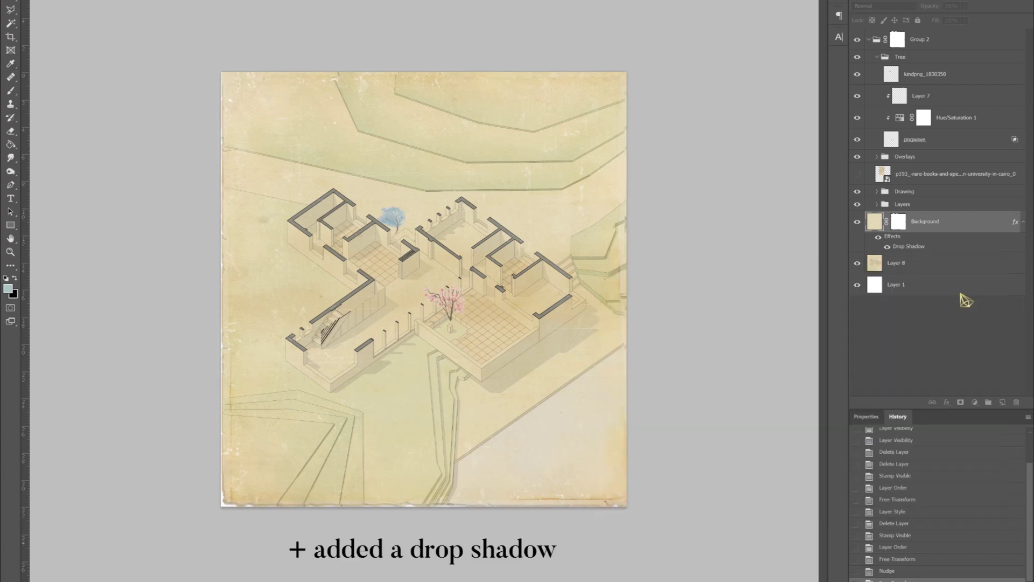
# Enlarge Layer 8 a little further beyond the canvas edges.
pyautogui.click(928, 267)
pyautogui.hotkey('ctrl', 't')
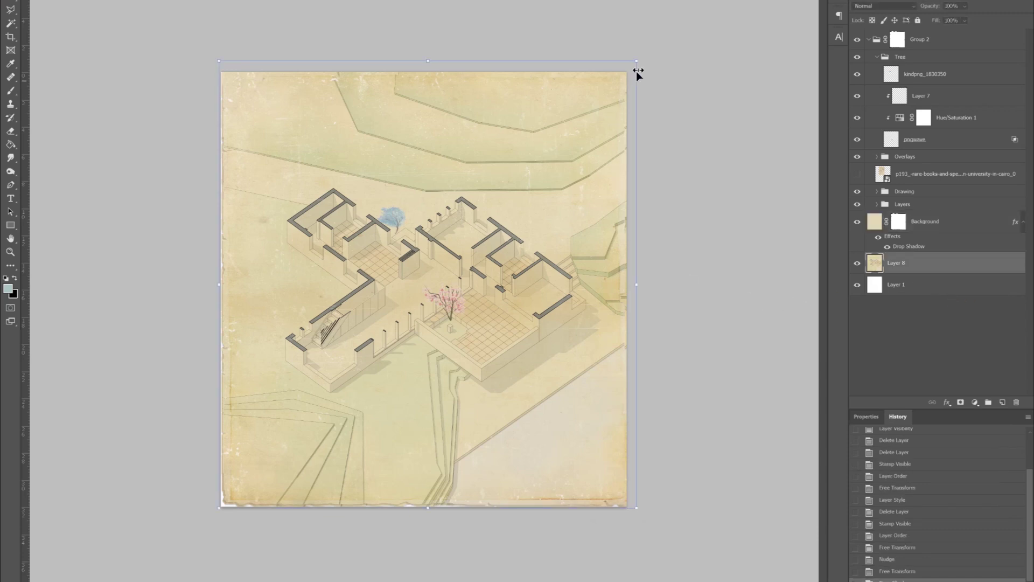
pyautogui.moveTo(642, 61); pyautogui.dragTo(644, 59)
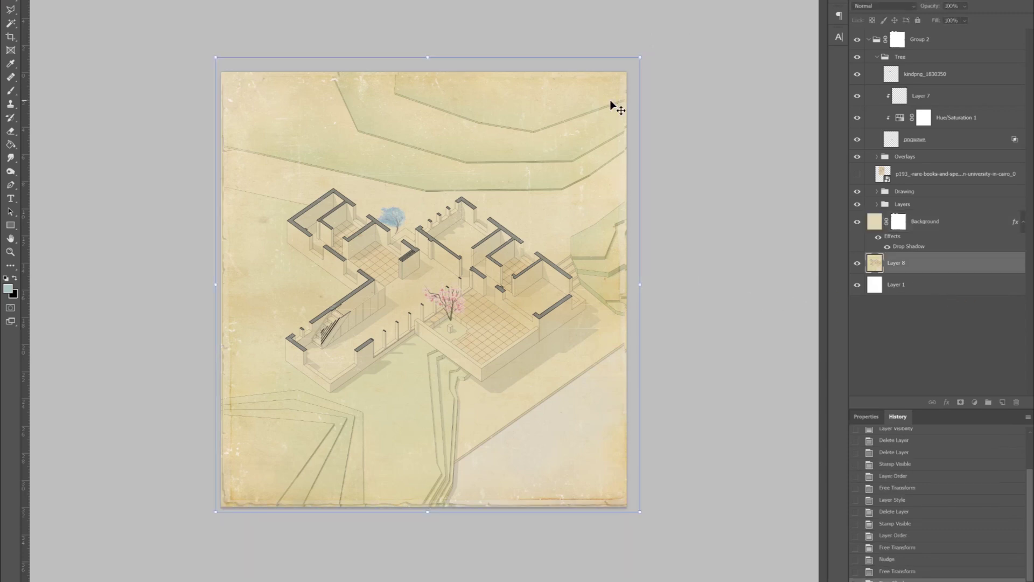
pyautogui.press('Return')
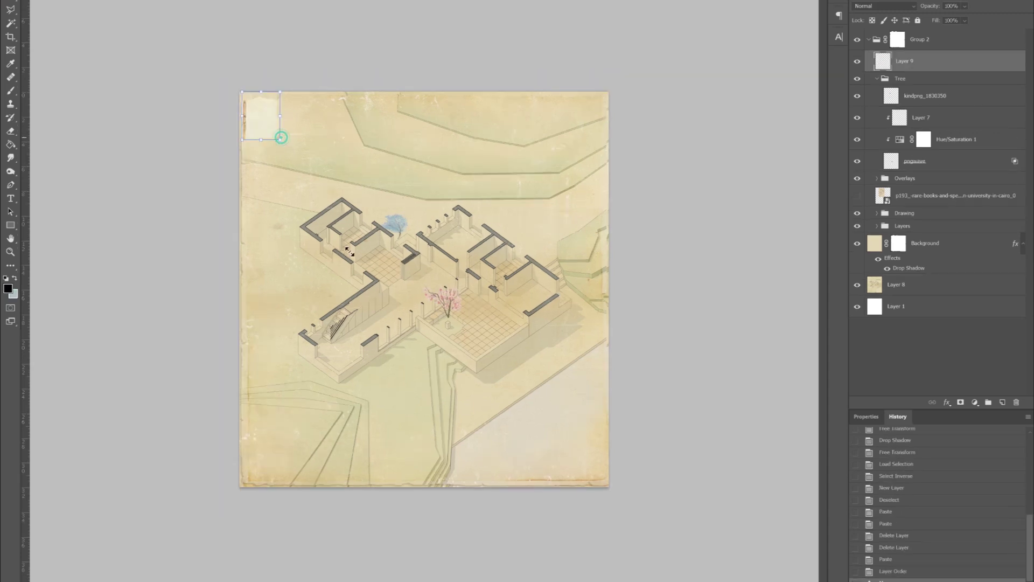
# Enlarge the old paper texture on Layer 9, set it to Darken and align its brown spine with the canvas's left edge.
pyautogui.moveTo(277, 134); pyautogui.dragTo(494, 491)
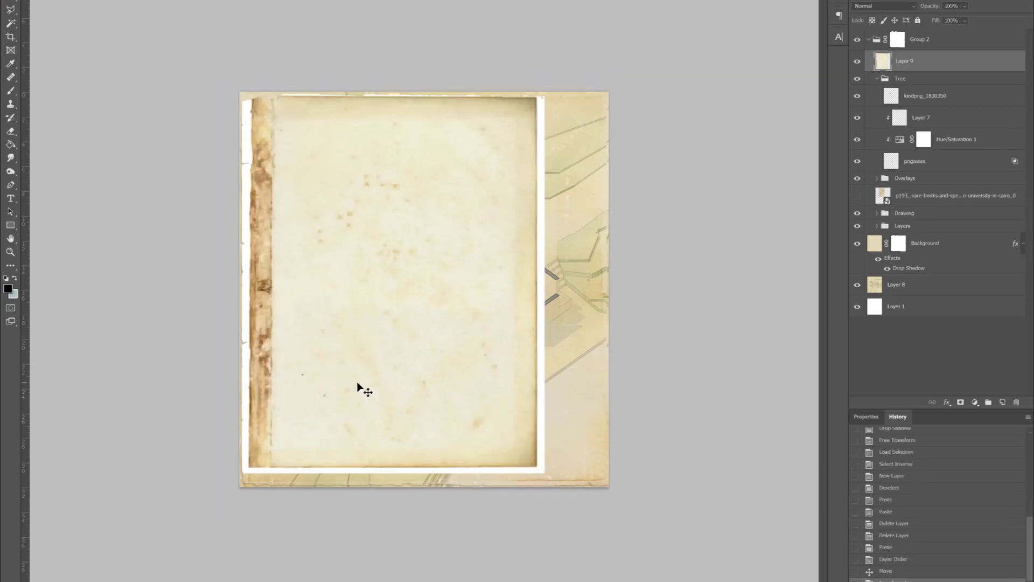
pyautogui.moveTo(358, 383); pyautogui.dragTo(353, 385)
pyautogui.click(883, 6)
pyautogui.click(890, 40)
pyautogui.moveTo(253, 214); pyautogui.dragTo(250, 202)
# Erase the paper texture's visible upper, right and lower borders on Layer 9 with a larger Eraser.
pyautogui.click(10, 130)
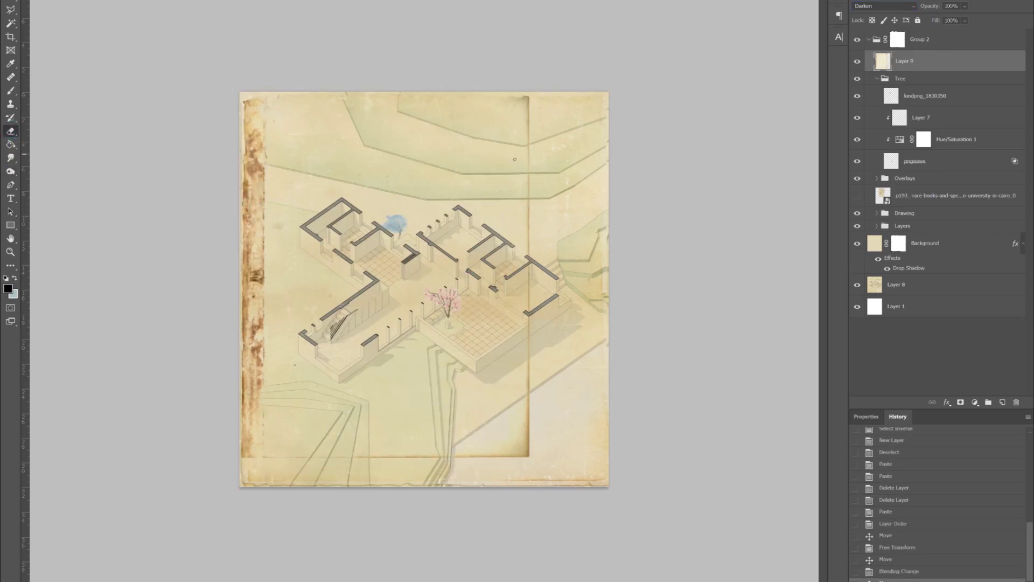
pyautogui.rightClick(522, 167)
pyautogui.moveTo(606, 167); pyautogui.dragTo(625, 167)
pyautogui.moveTo(517, 96)
pyautogui.mouseDown()
pyautogui.moveTo(523, 221)
pyautogui.moveTo(509, 426)
pyautogui.moveTo(520, 244)
pyautogui.moveTo(529, 463)
pyautogui.moveTo(242, 454)
pyautogui.mouseUp()
# Stretch Layer 9 down to the canvas's lower edge and reduce its opacity.
pyautogui.press('v')
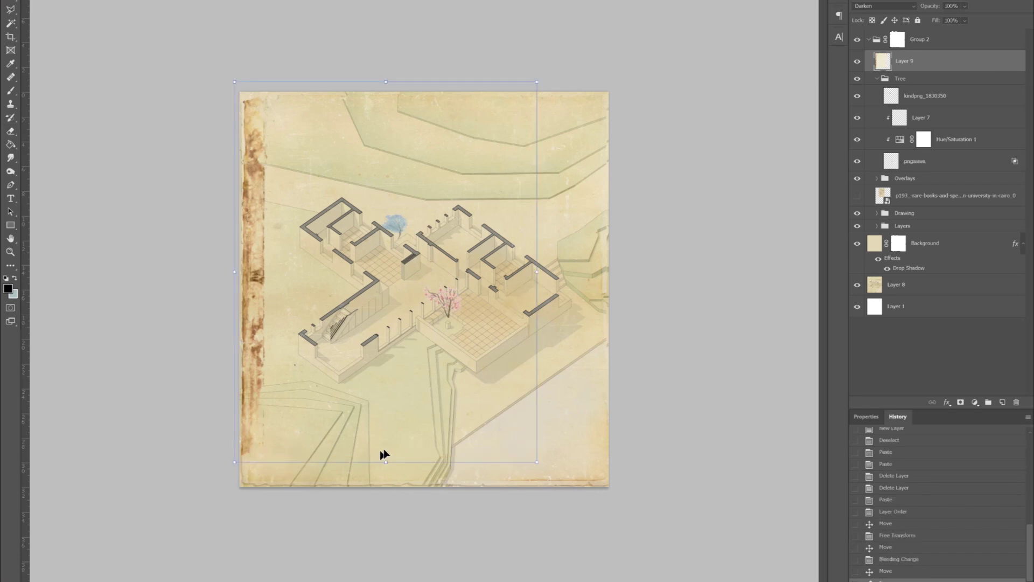
pyautogui.moveTo(386, 463); pyautogui.dragTo(386, 495)
pyautogui.press('Return')
pyautogui.press('e')
pyautogui.press('v')
pyautogui.click(964, 6)
pyautogui.moveTo(971, 19); pyautogui.dragTo(963, 23)
# Erase along the inner edge of Layer 9's brown spine to blend it into the artwork.
pyautogui.click(11, 131)
pyautogui.moveTo(274, 175)
pyautogui.mouseDown()
pyautogui.moveTo(257, 192)
pyautogui.moveTo(266, 228)
pyautogui.mouseUp()
pyautogui.moveTo(269, 223); pyautogui.dragTo(268, 275)
pyautogui.moveTo(268, 138); pyautogui.dragTo(250, 317)
pyautogui.moveTo(269, 243)
pyautogui.mouseDown()
pyautogui.moveTo(261, 313)
pyautogui.moveTo(276, 342)
pyautogui.moveTo(267, 329)
pyautogui.moveTo(258, 448)
pyautogui.mouseUp()
pyautogui.moveTo(255, 204); pyautogui.dragTo(269, 291)
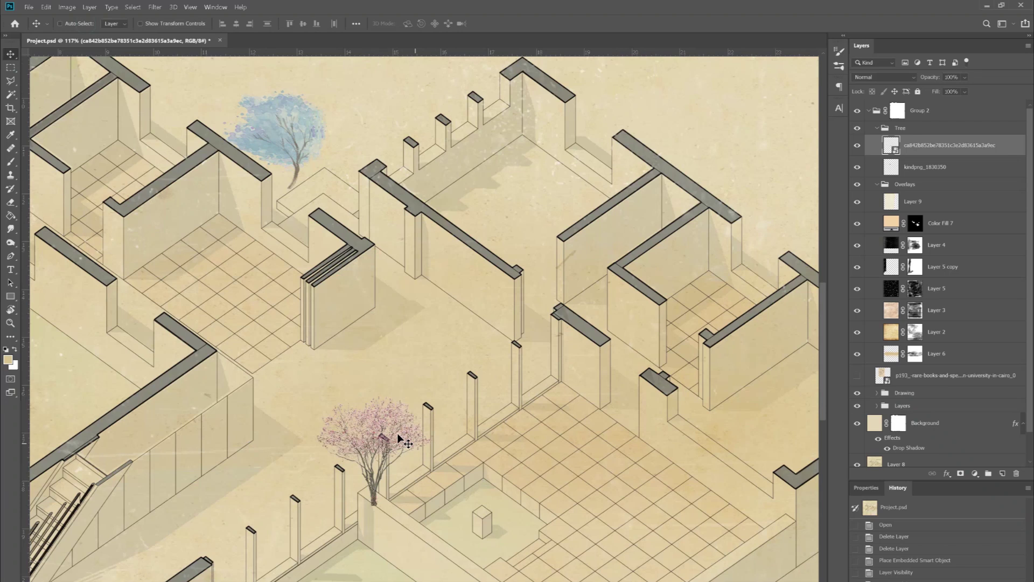
# Move the pink tree onto the cube planter in the terrace's green bed and enlarge it slightly.
pyautogui.moveTo(399, 436); pyautogui.dragTo(507, 424)
pyautogui.hotkey('ctrl', 't')
pyautogui.moveTo(560, 372); pyautogui.dragTo(567, 362)
pyautogui.press('Return')
pyautogui.moveTo(483, 464); pyautogui.dragTo(483, 459)
pyautogui.scroll(-4, 445, 314)
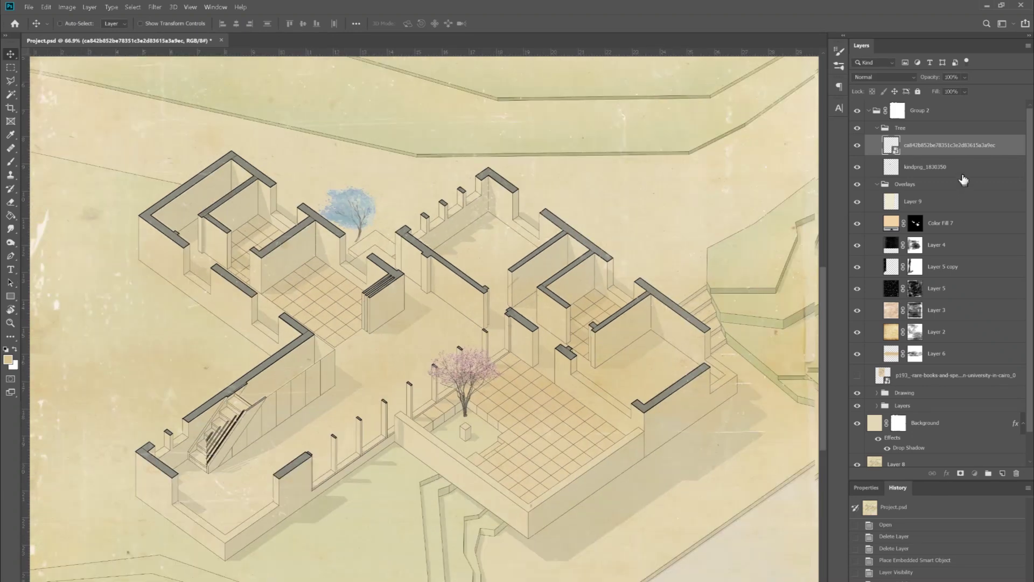
# Replace the blue tree with the green tree, shrinking it and placing it at the wall end beside the outdoor steps.
pyautogui.click(962, 170)
pyautogui.press('Delete')
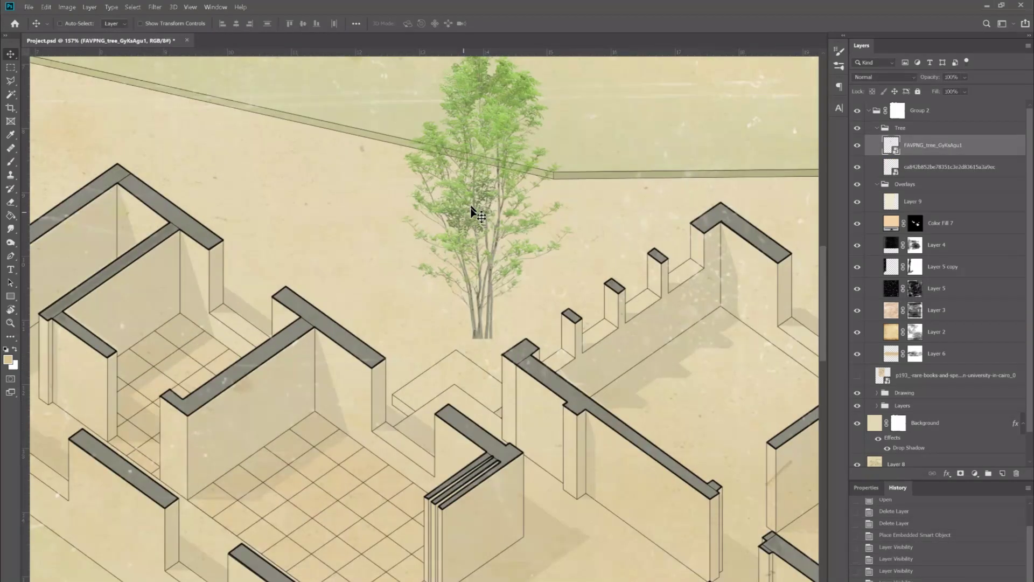
pyautogui.moveTo(473, 212); pyautogui.dragTo(346, 251)
pyautogui.moveTo(478, 60); pyautogui.dragTo(406, 194)
pyautogui.moveTo(379, 280); pyautogui.dragTo(398, 272)
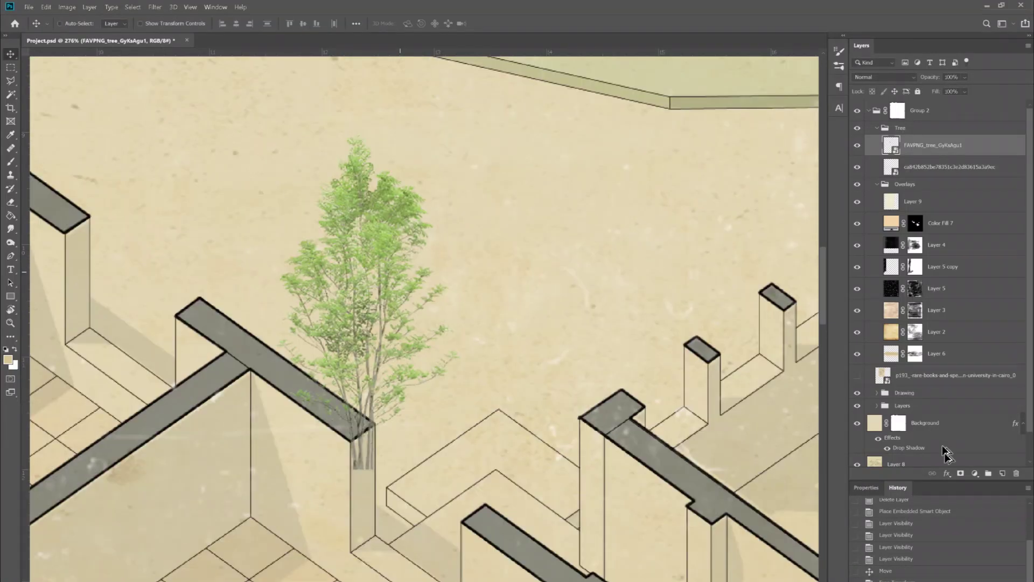
# Mask the green tree and brush out the trunk area where it overlaps the wall, using a Polygonal Lasso selection.
pyautogui.press('l')
pyautogui.click(245, 329)
pyautogui.click(374, 424)
pyautogui.click(376, 495)
pyautogui.doubleClick(237, 365)
pyautogui.click(11, 162)
pyautogui.moveTo(400, 422); pyautogui.dragTo(413, 380)
pyautogui.hotkey('ctrl', 'd')
pyautogui.scroll(-7, 435, 269)
pyautogui.scroll(2, 432, 244)
pyautogui.press('v')
# Add a Hue/Saturation adjustment clipped to the green tree and shift its hue to teal blue.
pyautogui.click(891, 145)
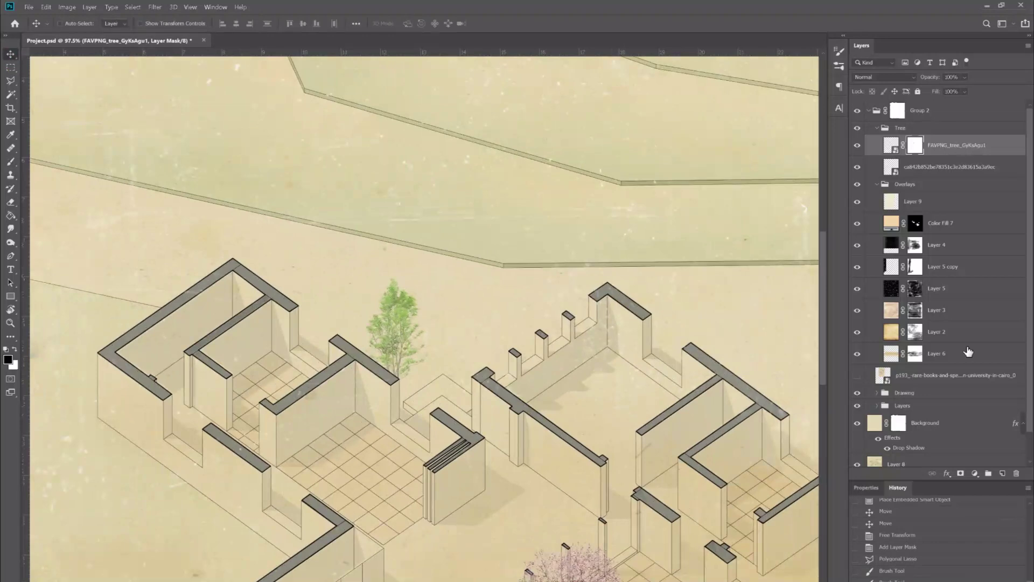
pyautogui.click(974, 473)
pyautogui.click(976, 568)
pyautogui.moveTo(938, 559); pyautogui.dragTo(995, 563)
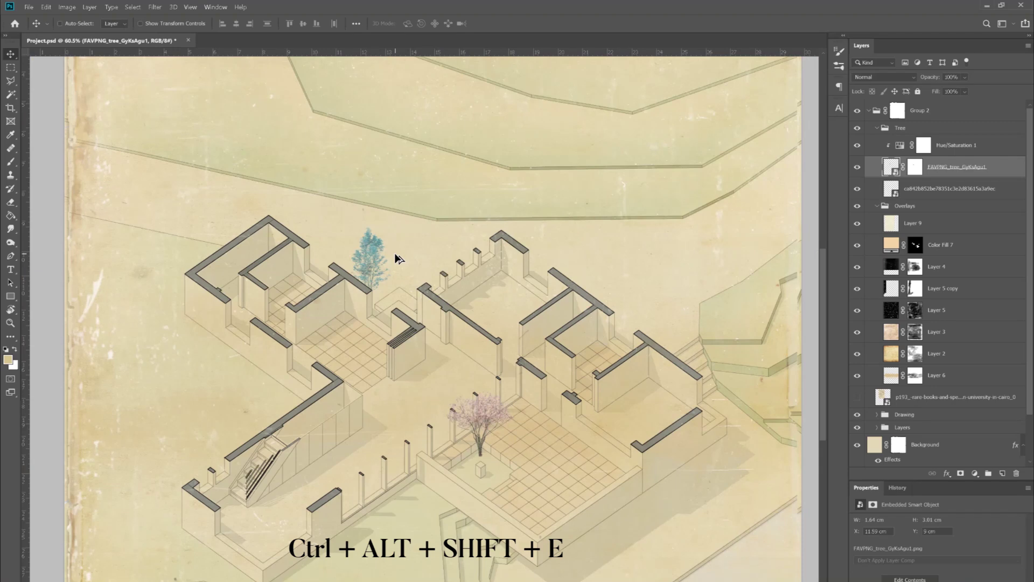
# Stamp all visible layers into a new layer above Group 2 and convert it to a smart object.
pyautogui.scroll(-3, 394, 253)
pyautogui.scroll(1, 385, 453)
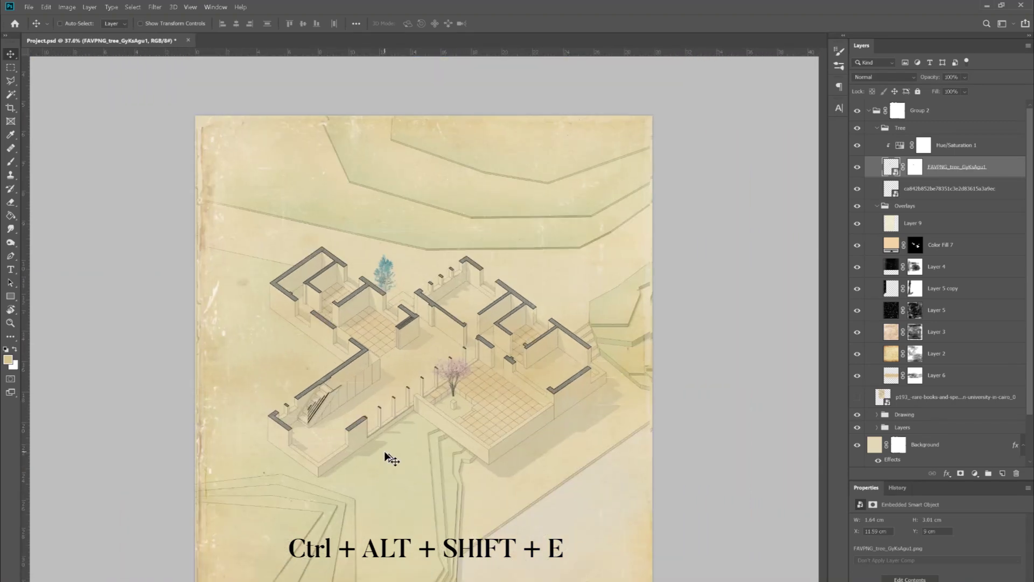
pyautogui.click(973, 116)
pyautogui.hotkey('ctrl', 'alt', 'shift', 'e')
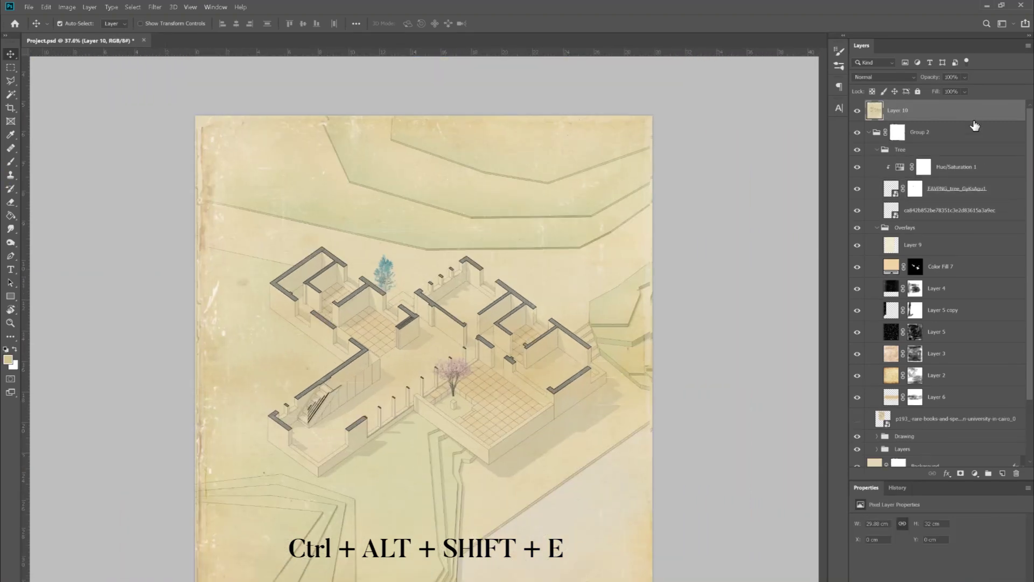
pyautogui.rightClick(962, 118)
pyautogui.click(930, 289)
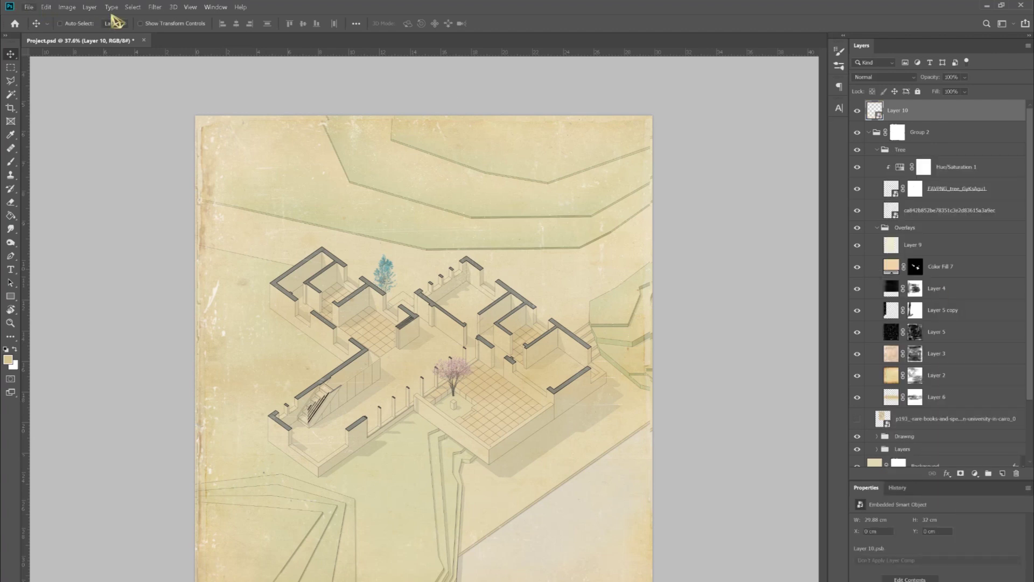
# Open the Camera Raw Filter for Layer 10 and fine-tune the tint and basic tonal settings.
pyautogui.click(155, 7)
pyautogui.click(176, 64)
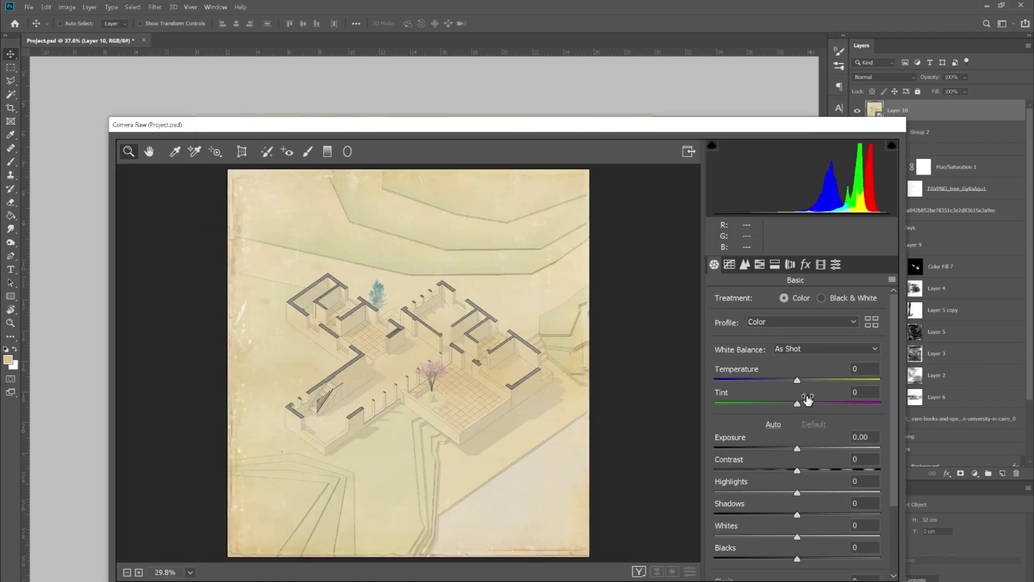
pyautogui.moveTo(798, 403); pyautogui.dragTo(807, 404)
pyautogui.moveTo(798, 449); pyautogui.dragTo(819, 508)
pyautogui.scroll(-3, 814, 476)
pyautogui.moveTo(797, 545); pyautogui.dragTo(807, 548)
# Add grain with adjusted amount and roughness in the Camera Raw effects and apply the filter to Layer 10.
pyautogui.click(805, 264)
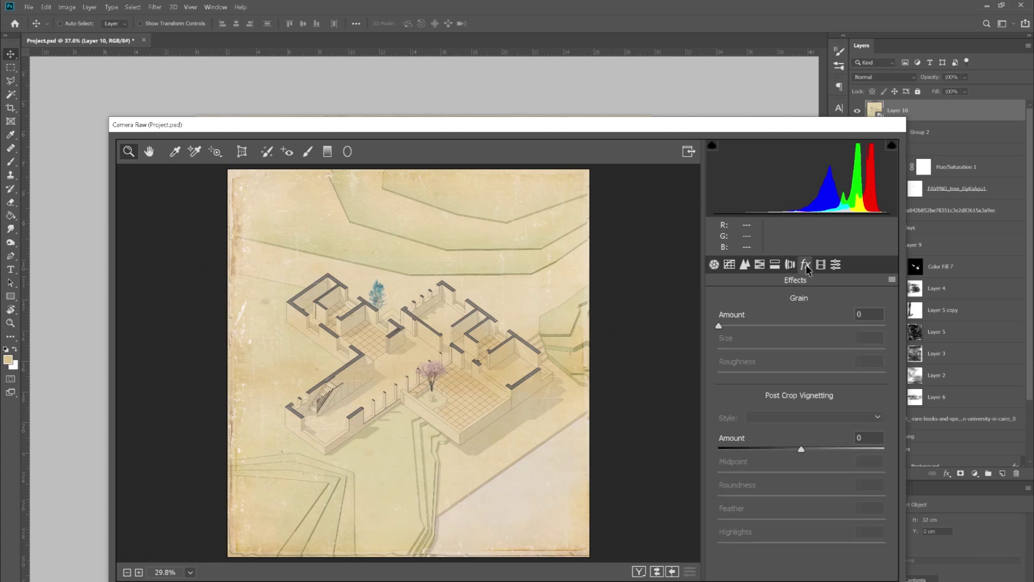
pyautogui.moveTo(719, 326); pyautogui.dragTo(761, 336)
pyautogui.moveTo(801, 372); pyautogui.dragTo(884, 374)
pyautogui.moveTo(372, 418); pyautogui.dragTo(430, 411)
pyautogui.moveTo(760, 350); pyautogui.dragTo(752, 326)
pyautogui.moveTo(754, 374); pyautogui.dragTo(765, 353)
pyautogui.press('Return')
pyautogui.scroll(8, 370, 400)
pyautogui.hotkey('ctrl', '0')
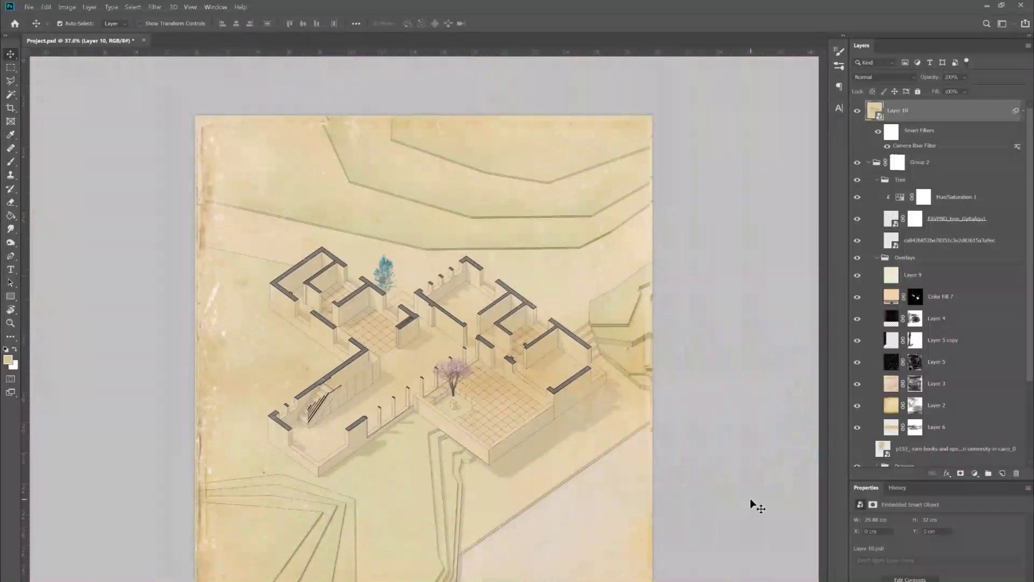